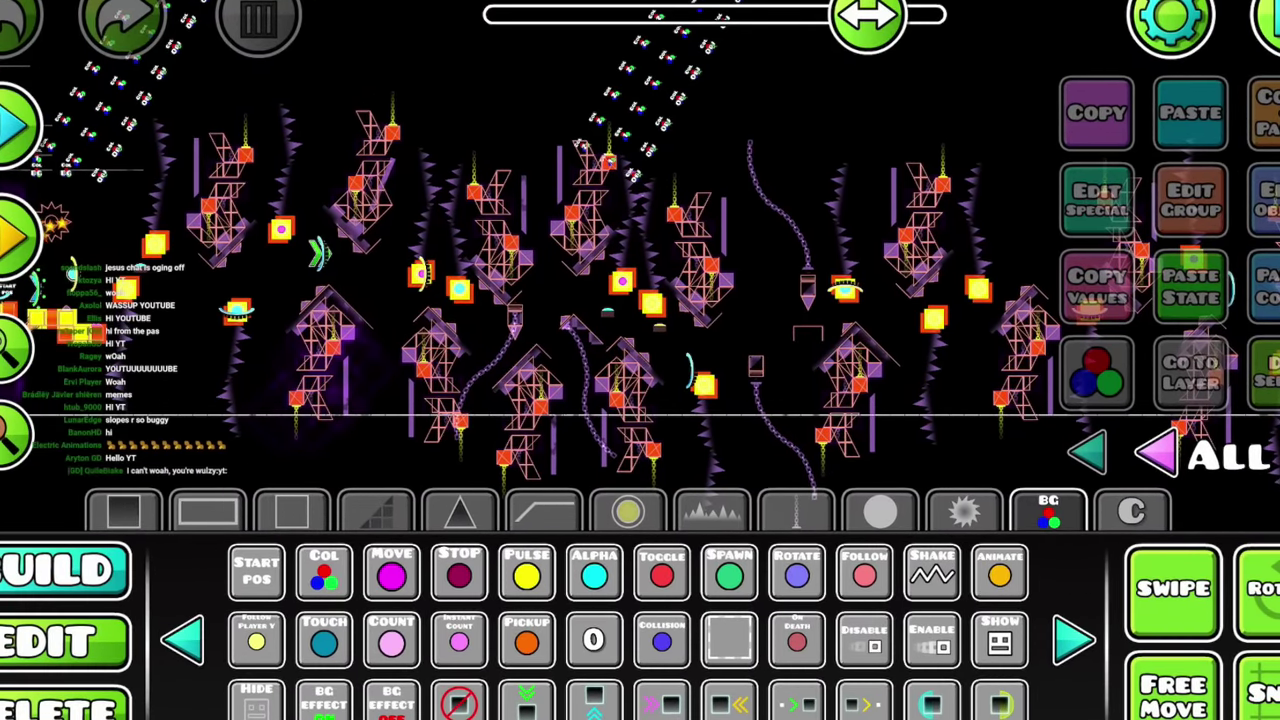
Select all objects in the final stretch of the level, including the colour triggers above it, with a swipe selection
left_click(60, 640)
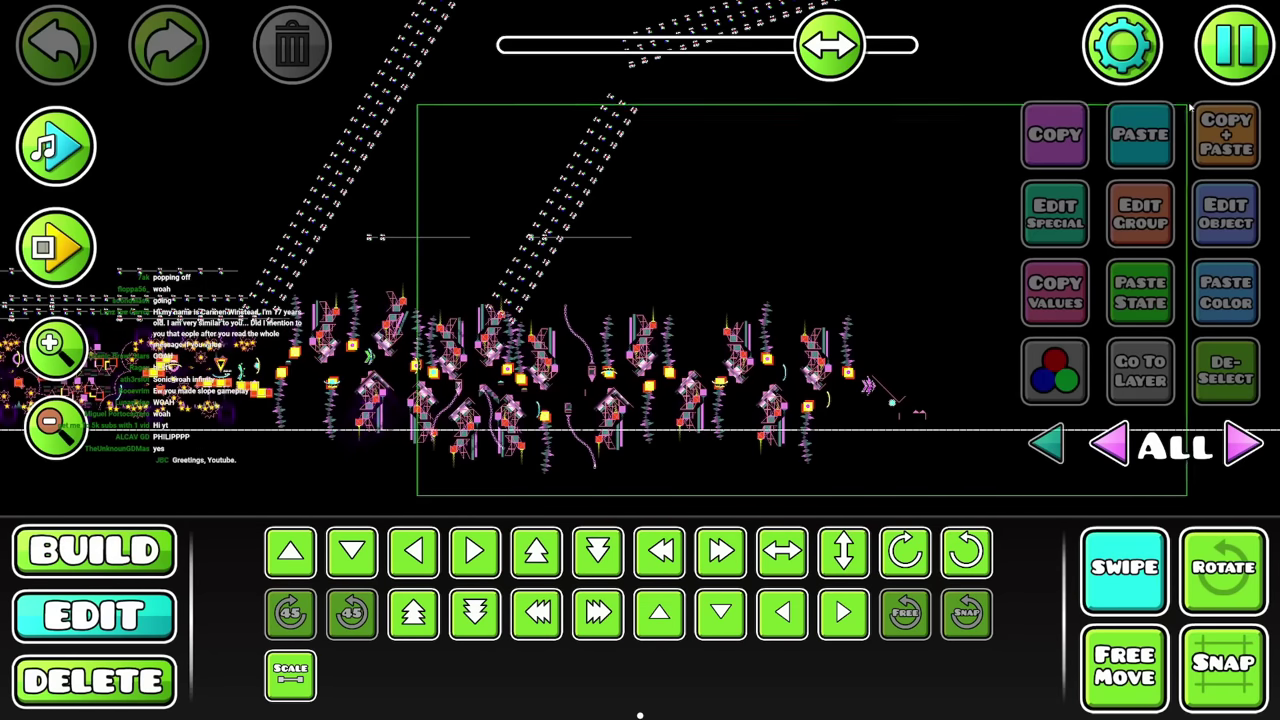
left_click_drag(1189, 104, 1187, 104)
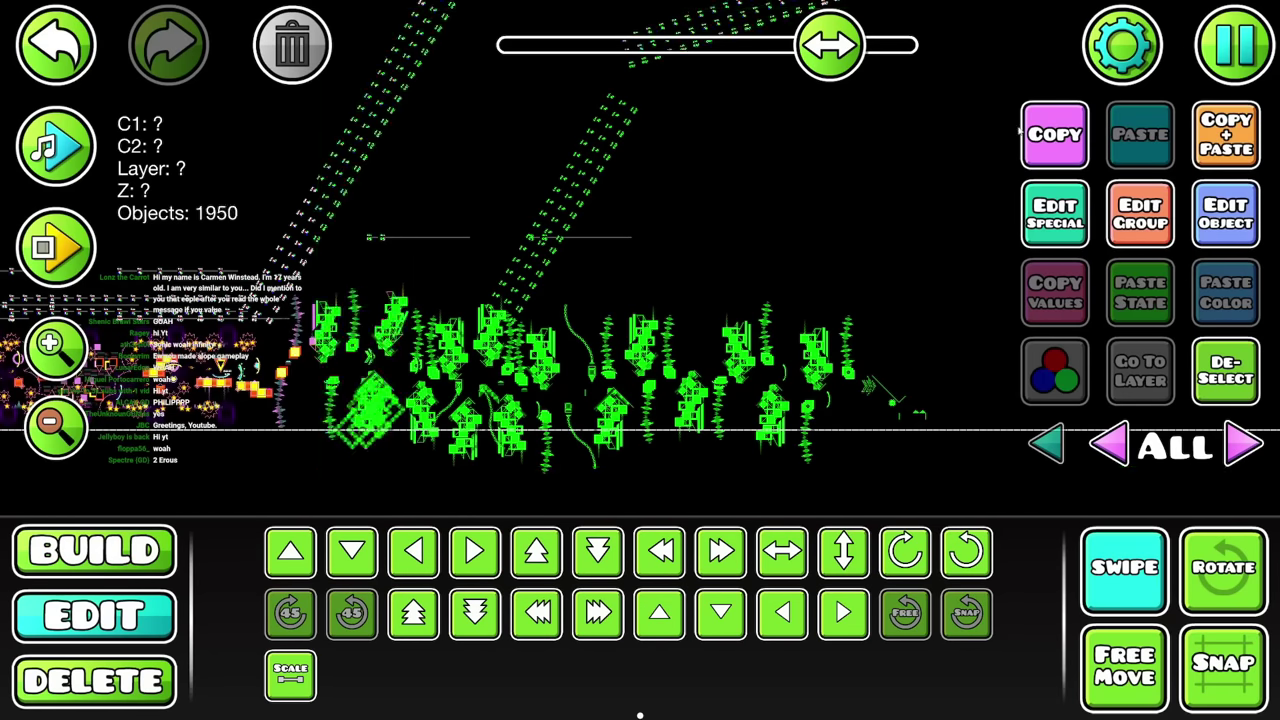
scroll(640, 260, "up", 5)
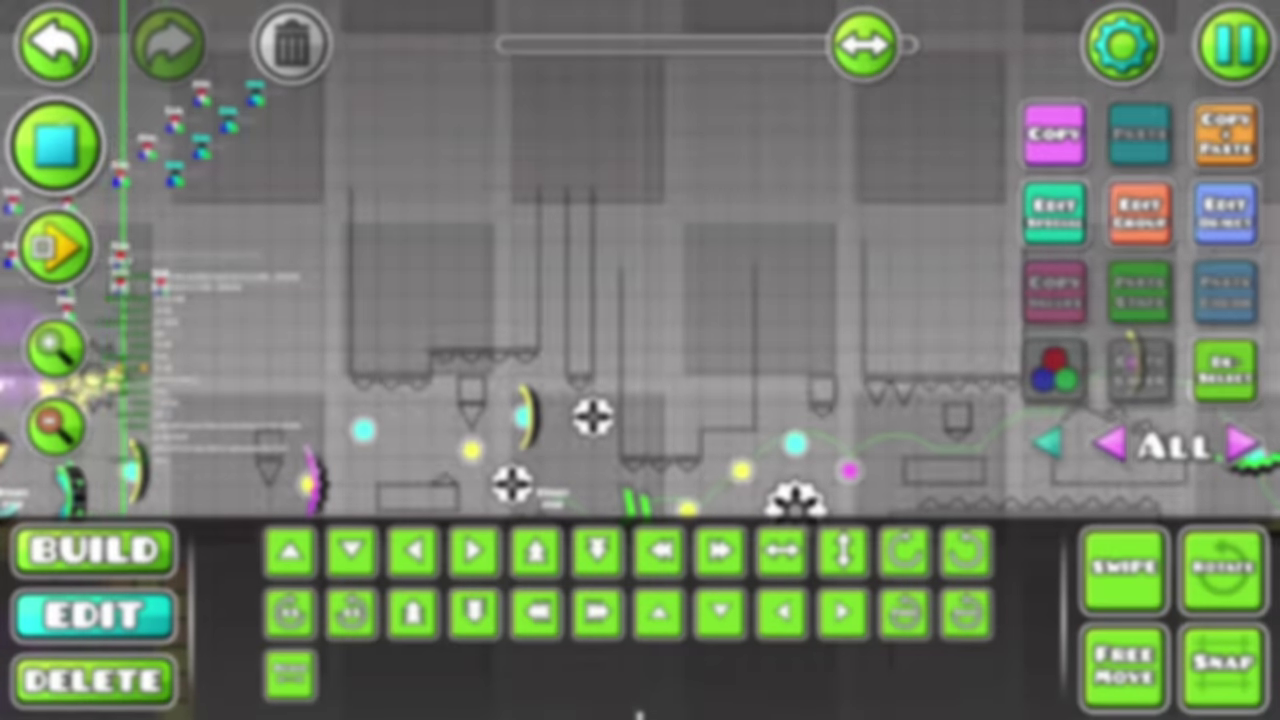
scroll(600, 360, "up", 3)
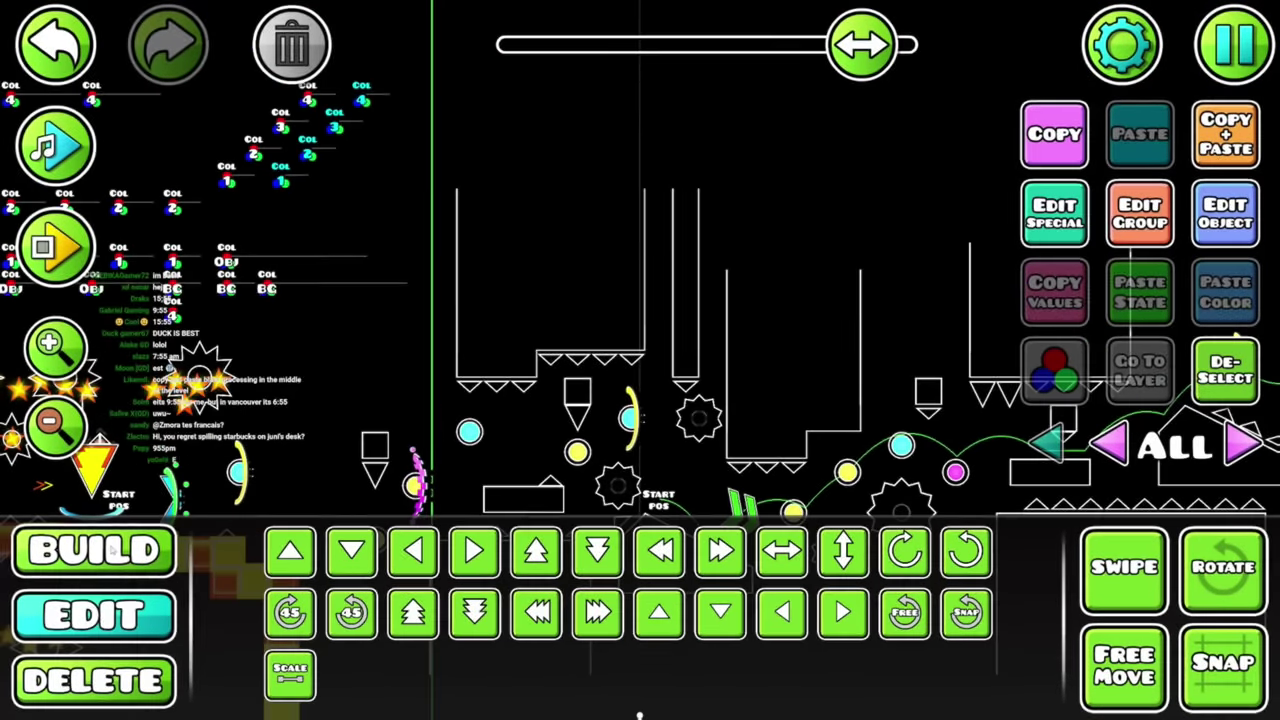
Build a tall, narrow pillar outline from line pieces in the empty area above the gameplay
key("1")
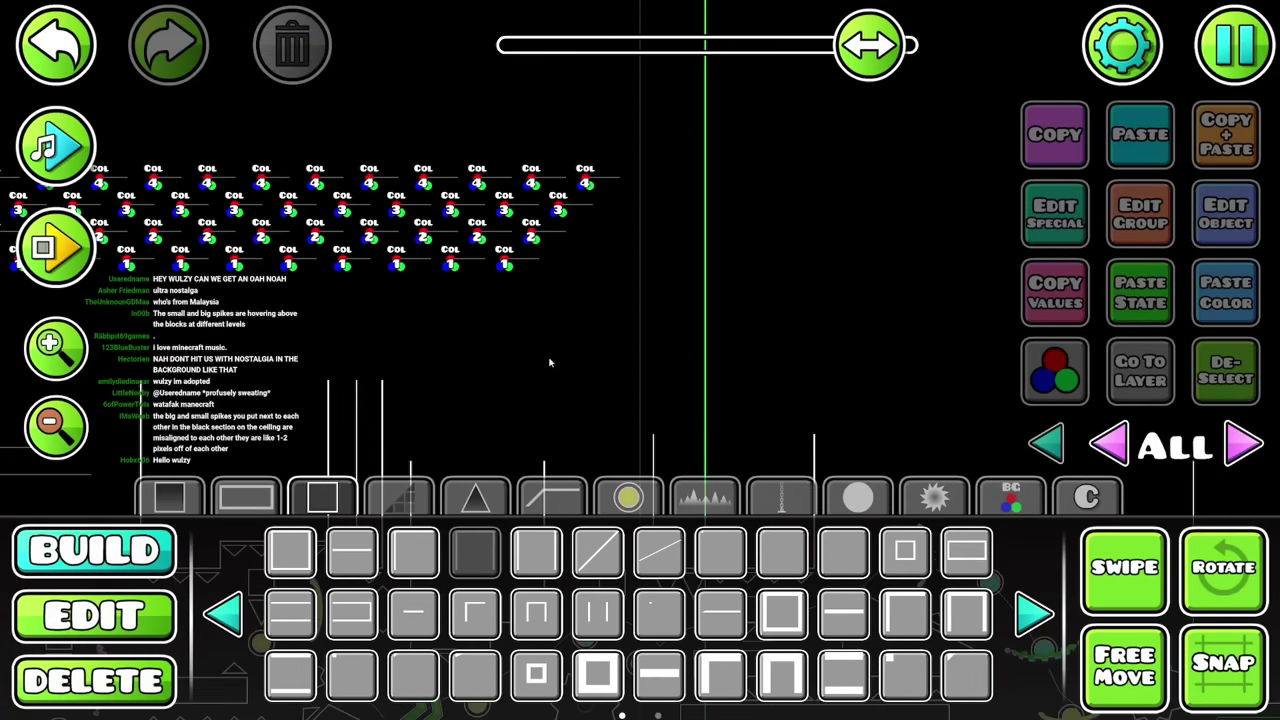
left_click(690, 340)
left_click_drag(813, 355, 701, 357)
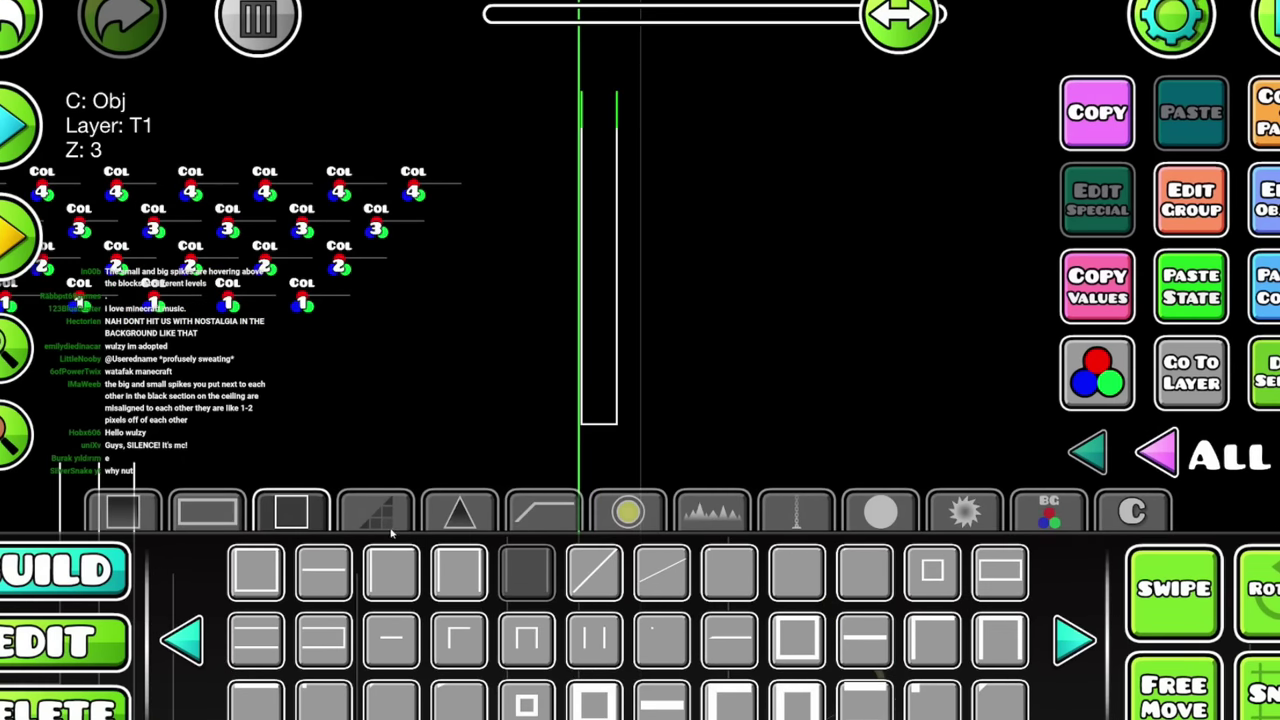
Fill the pillar outline with a stacked column of diagonal-braced squares and position the pillar above the ceiling blocks
left_click(385, 505)
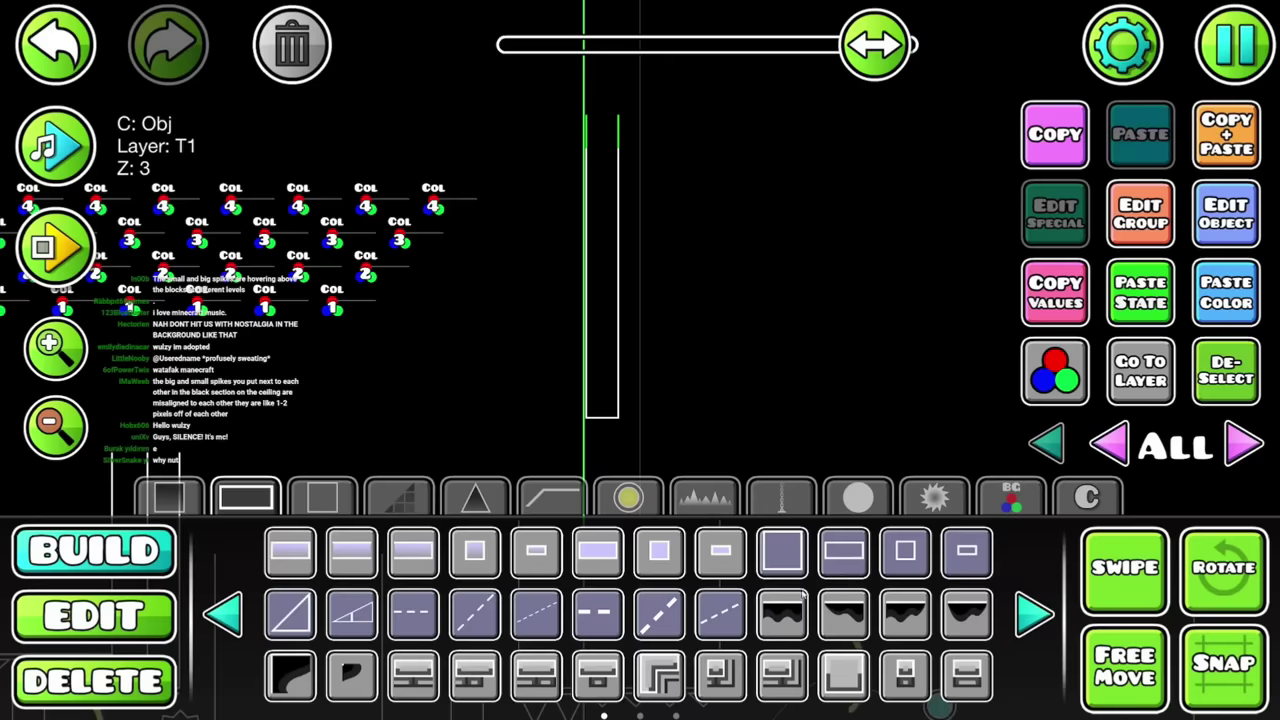
left_click(290, 612)
left_click(601, 402)
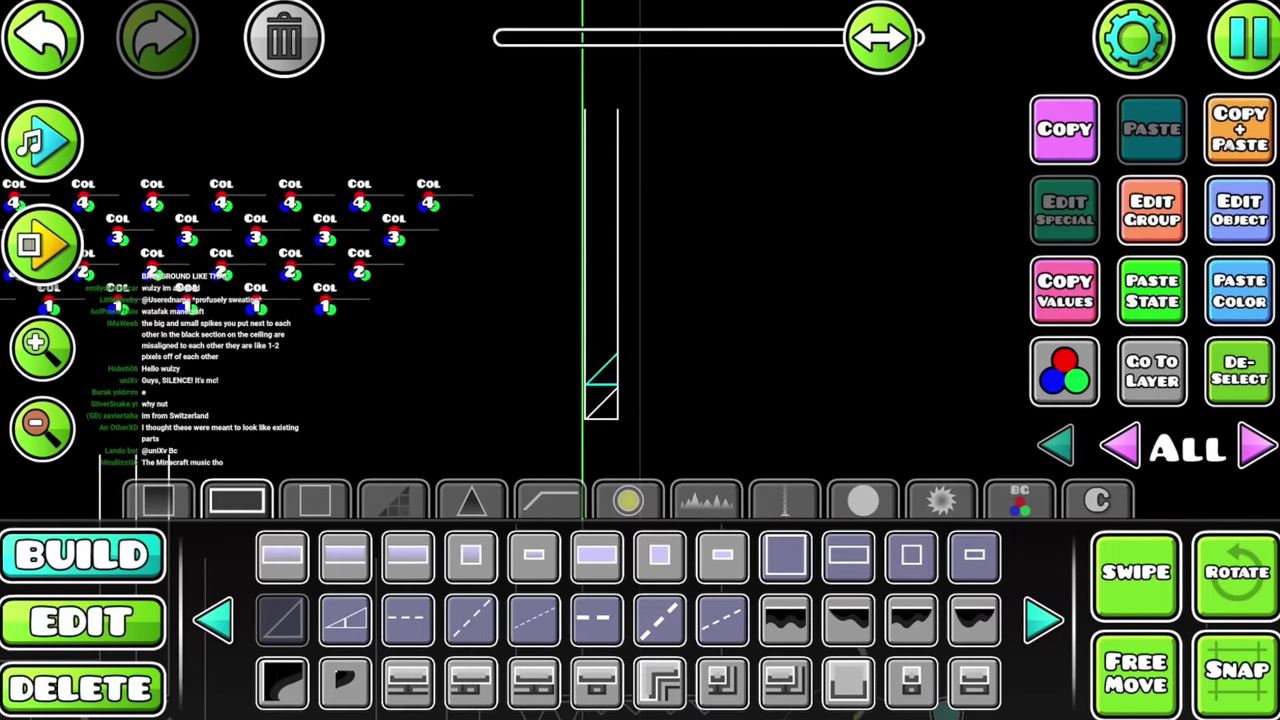
left_click_drag(601, 402, 601, 115)
left_click(82, 622)
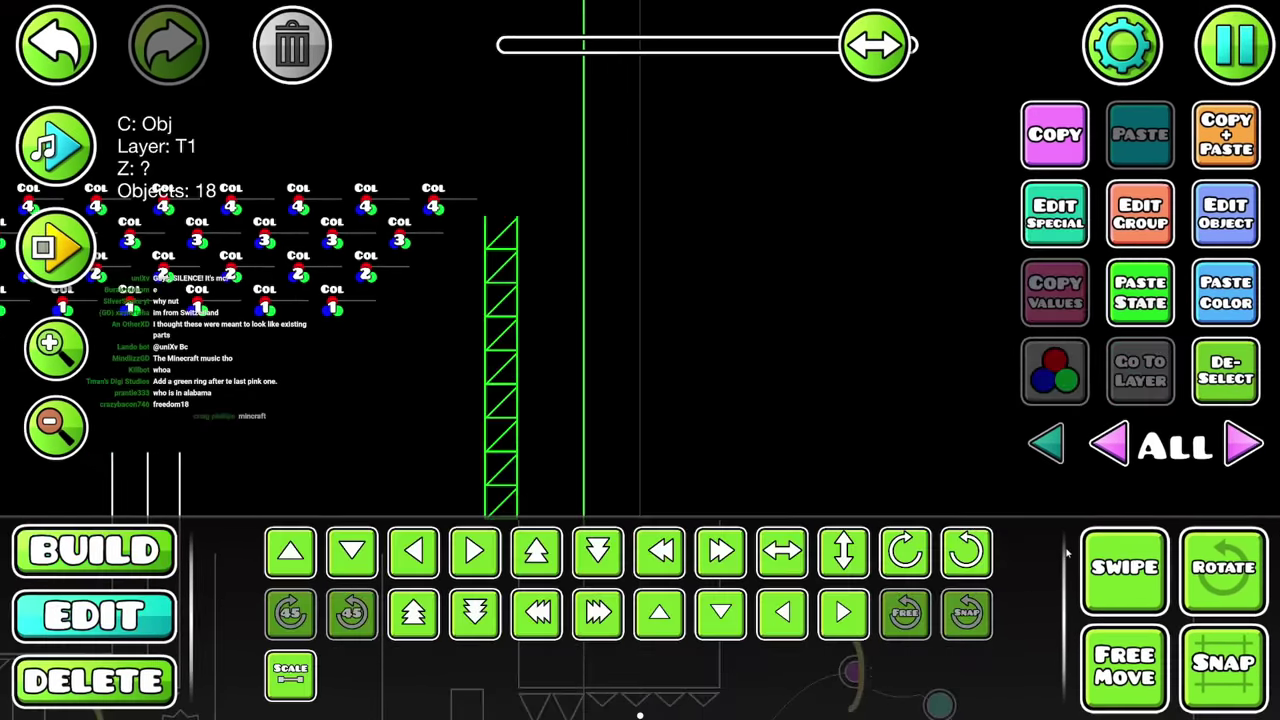
left_click_drag(1068, 553, 846, 337)
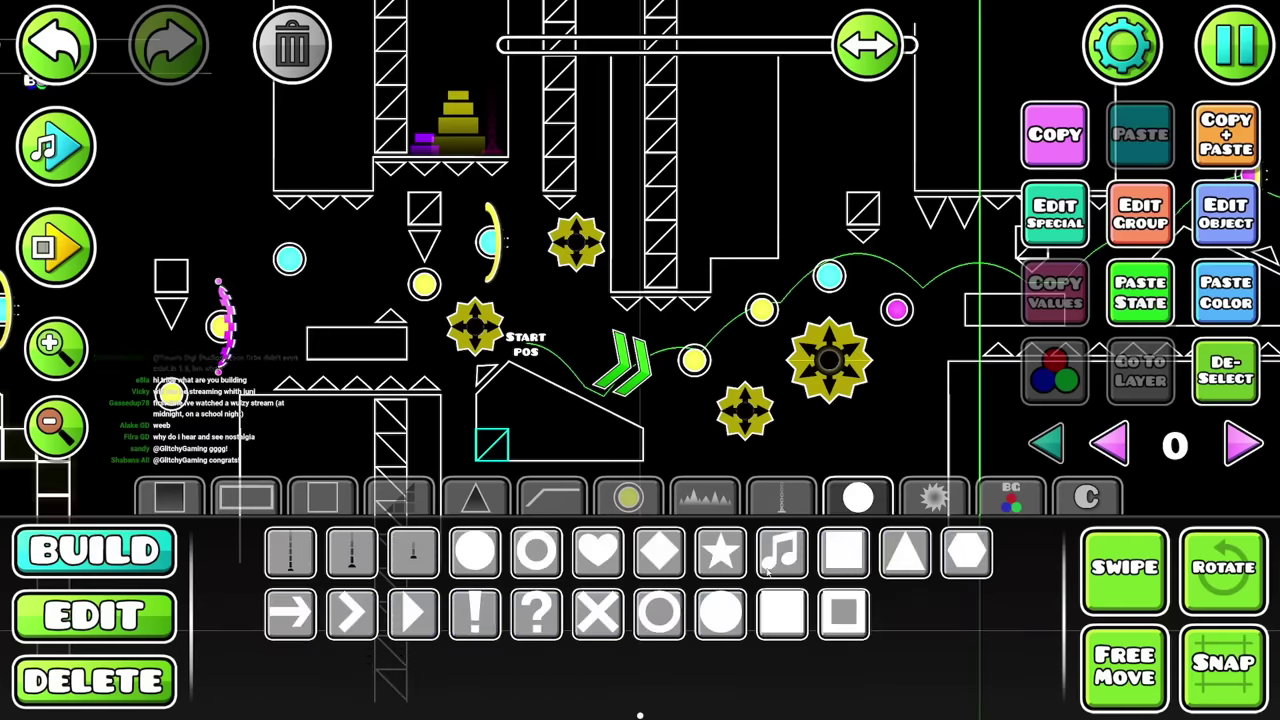
Set the detail colour of the wheel decoration behind the blue orb to channel 3
scroll(730, 700, "down", 2)
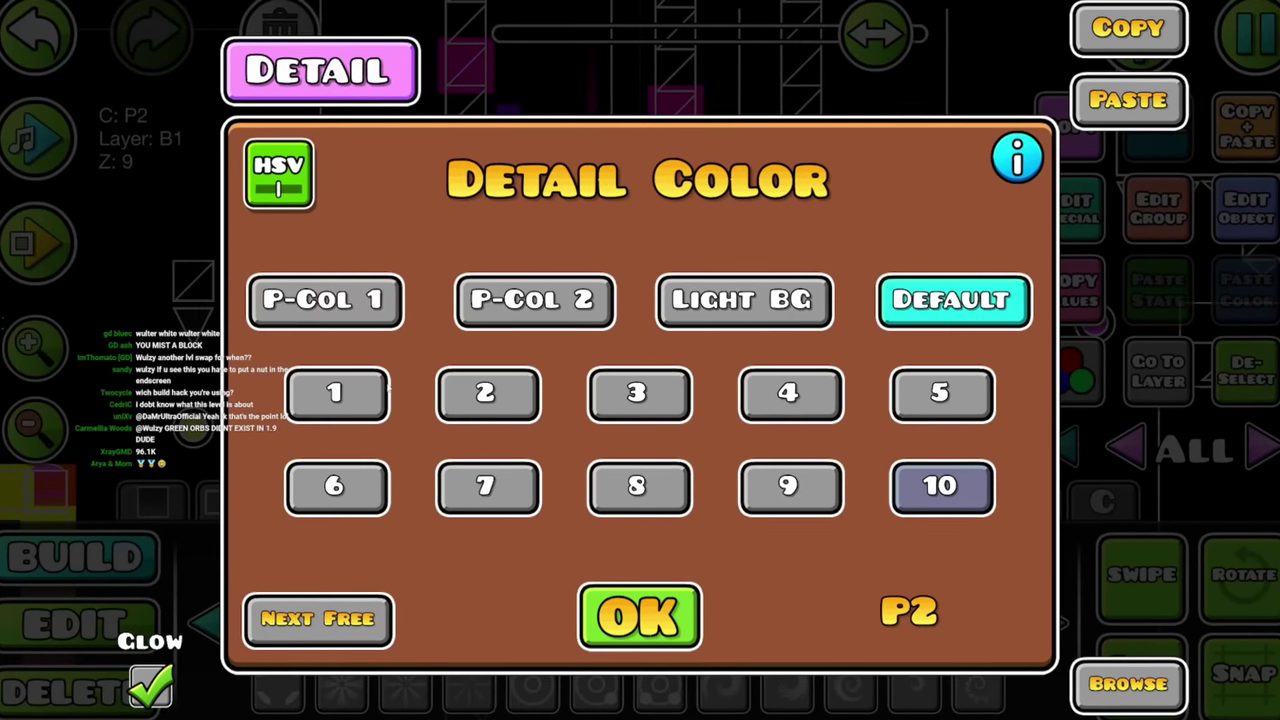
left_click(637, 393)
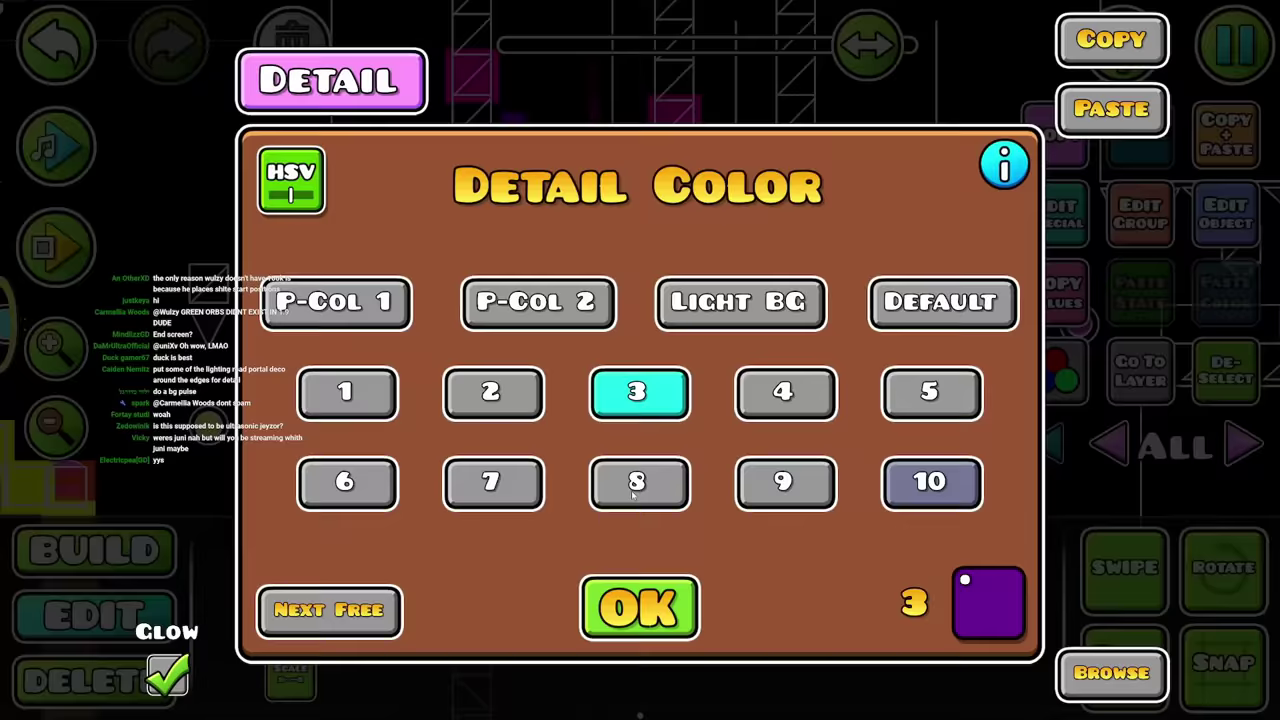
left_click(640, 617)
Place a solid circle behind the blue orb and its yellow pad
left_click(95, 550)
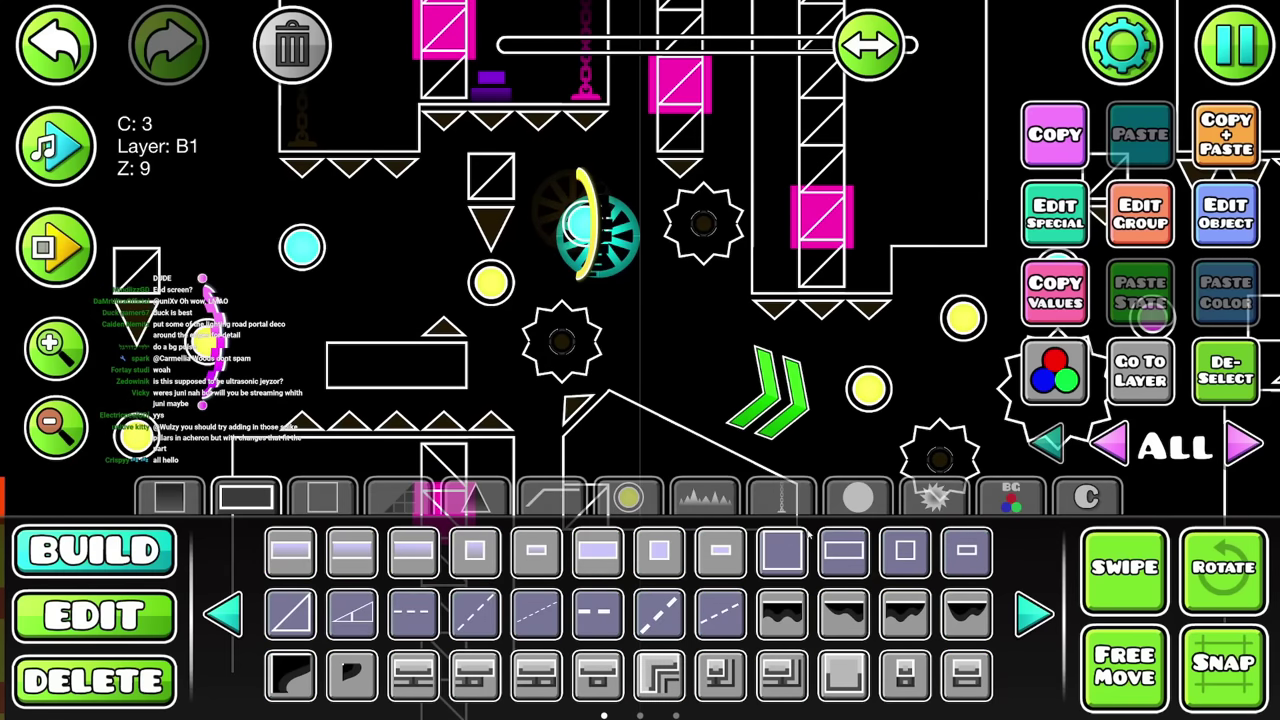
left_click(857, 497)
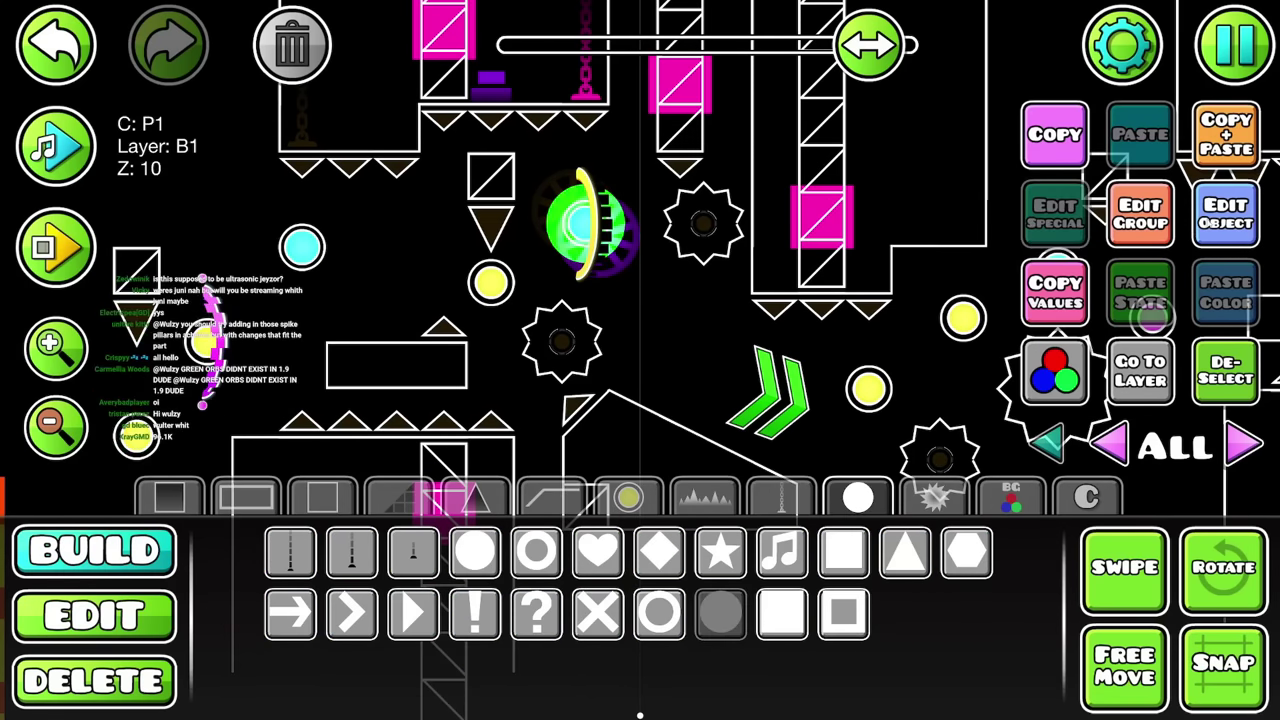
left_click(95, 614)
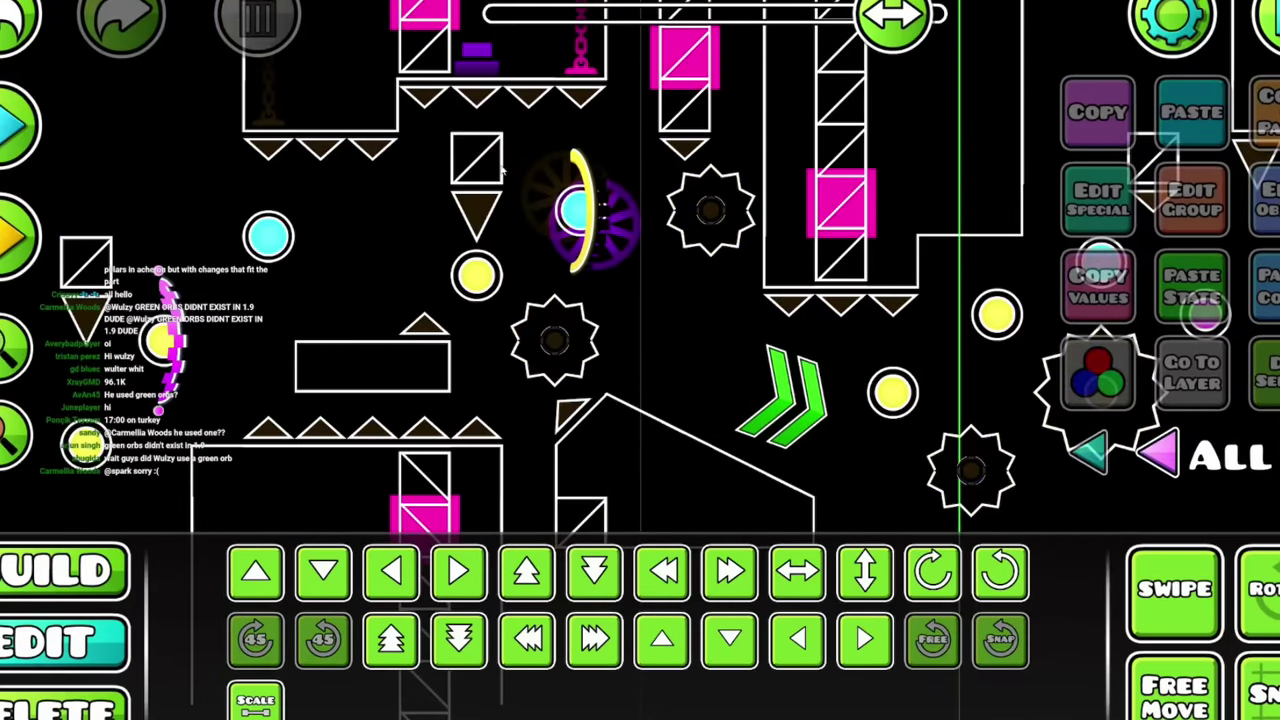
Place chain links in the empty space below the small sawblade and rotate the lower link slightly
left_click(65, 570)
left_click(793, 510)
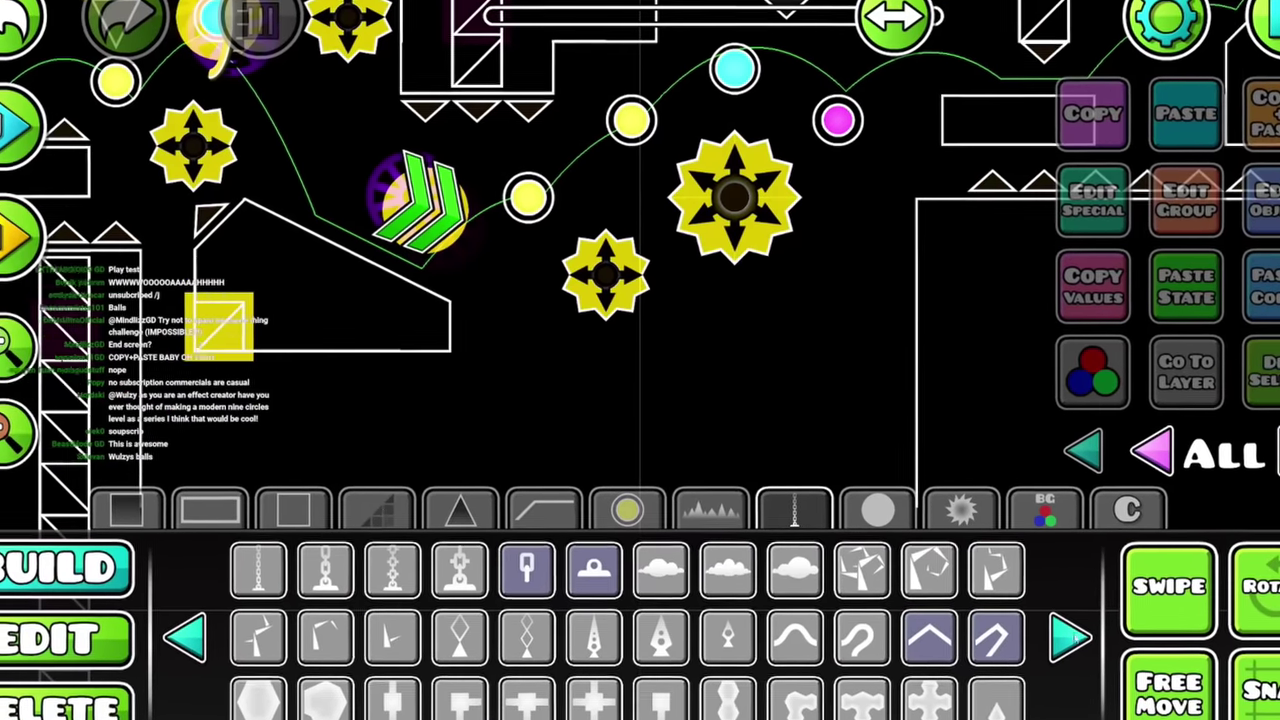
left_click(1070, 637)
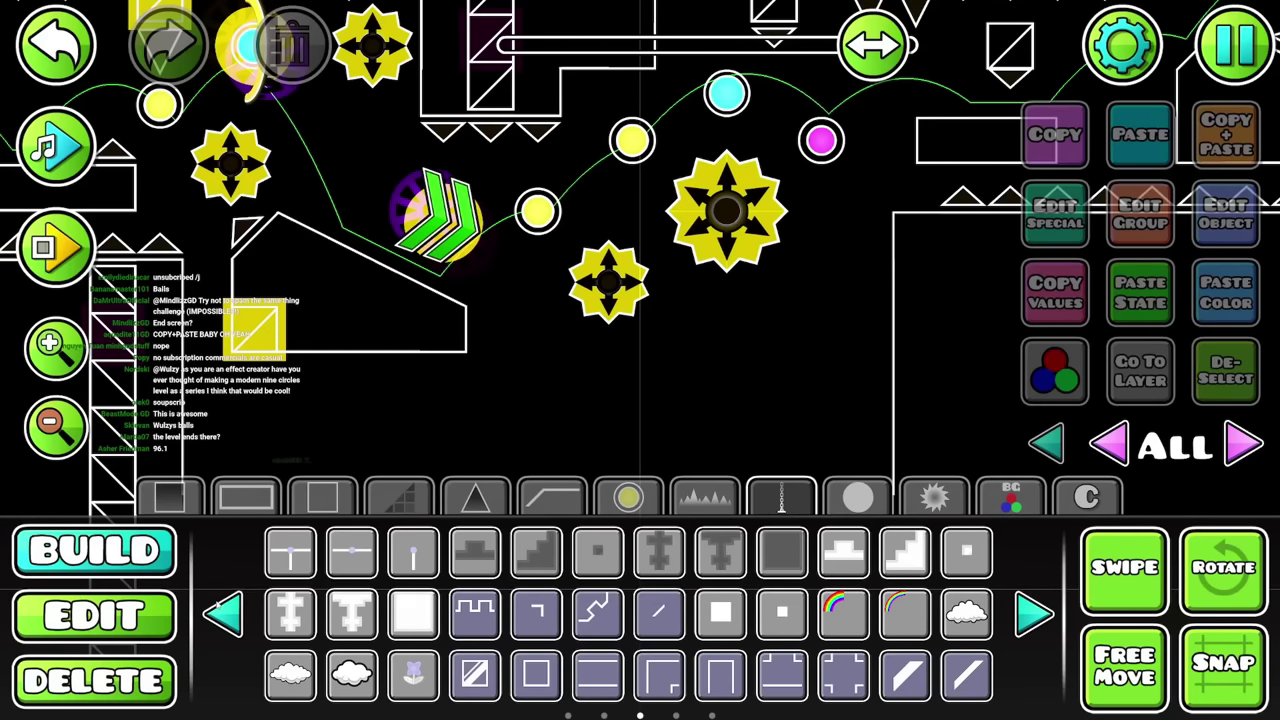
left_click(781, 497)
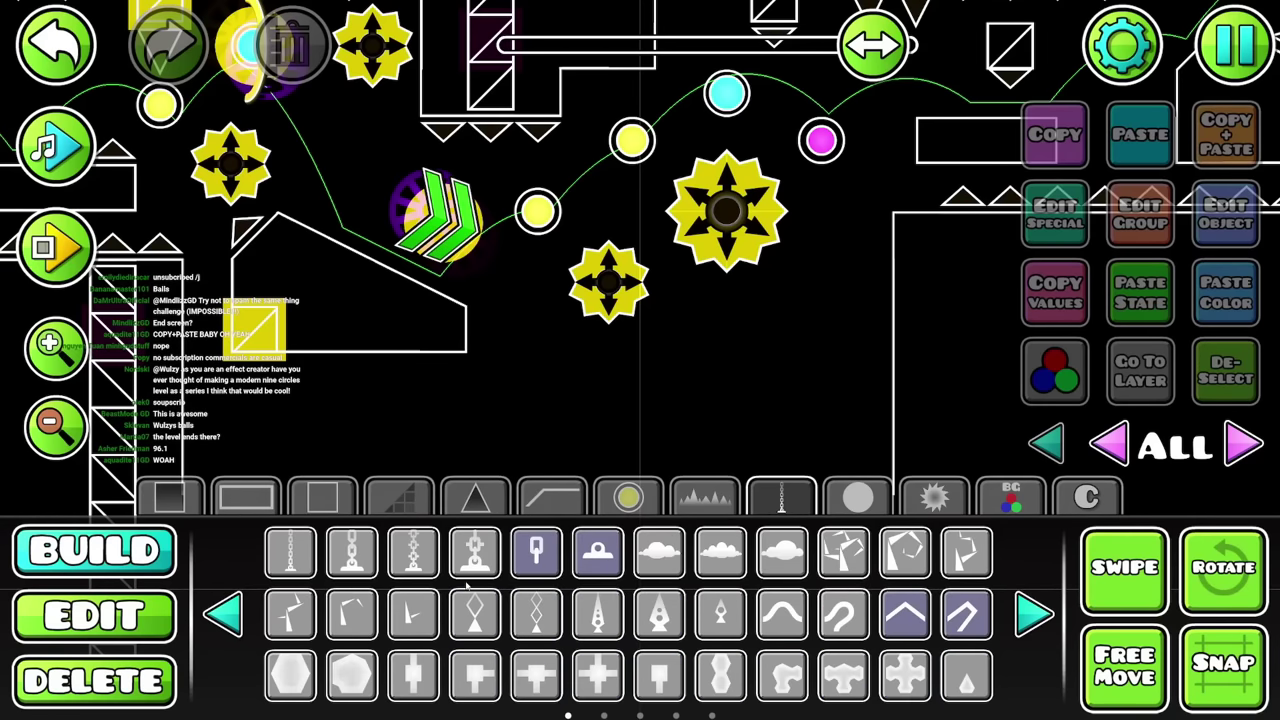
left_click(585, 393)
left_click(95, 615)
left_click(721, 612)
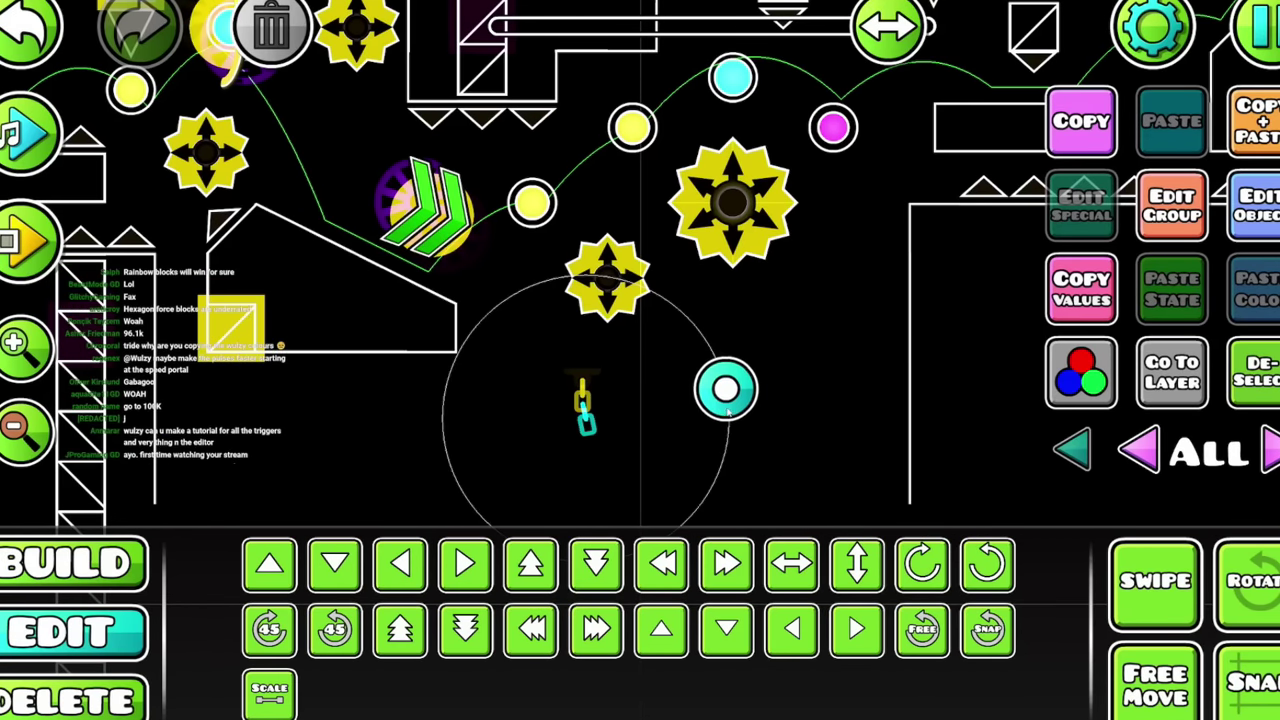
left_click(726, 390)
left_click(640, 617)
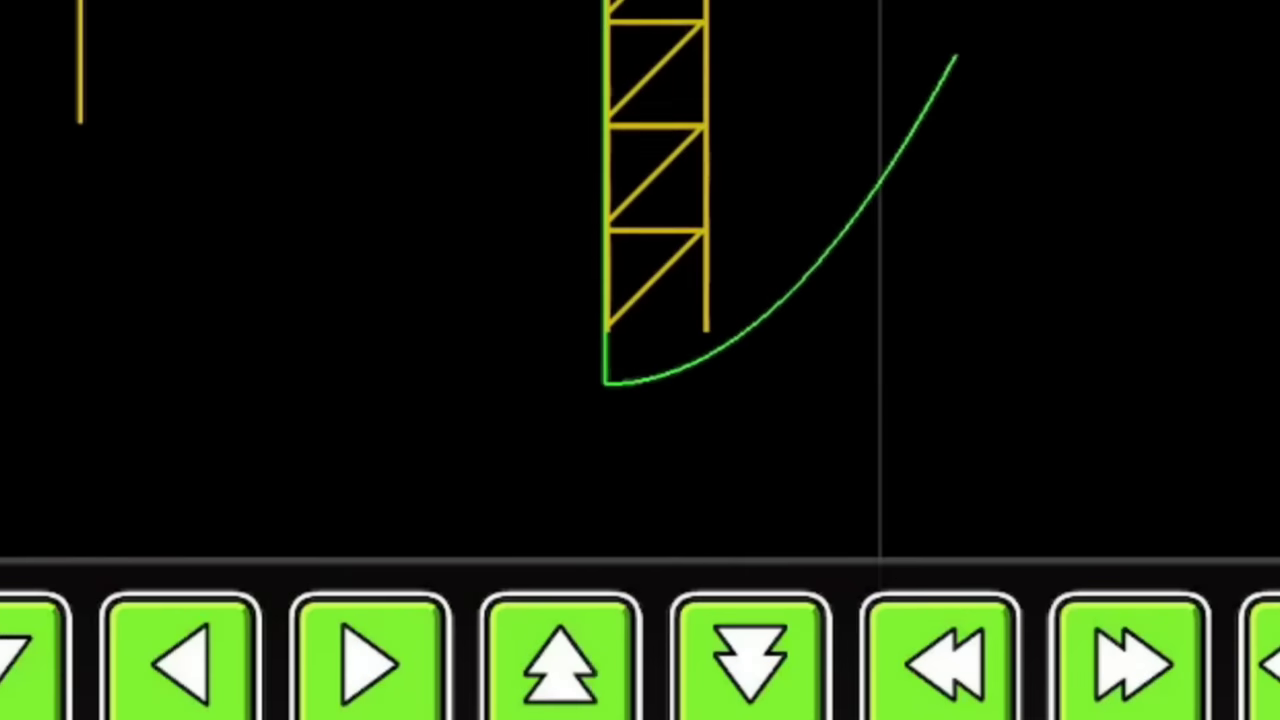
Stack widening rows of striped slab pieces with slanted, mirrored ends to form the ornament's base shape
scroll(614, 298, "down", 1)
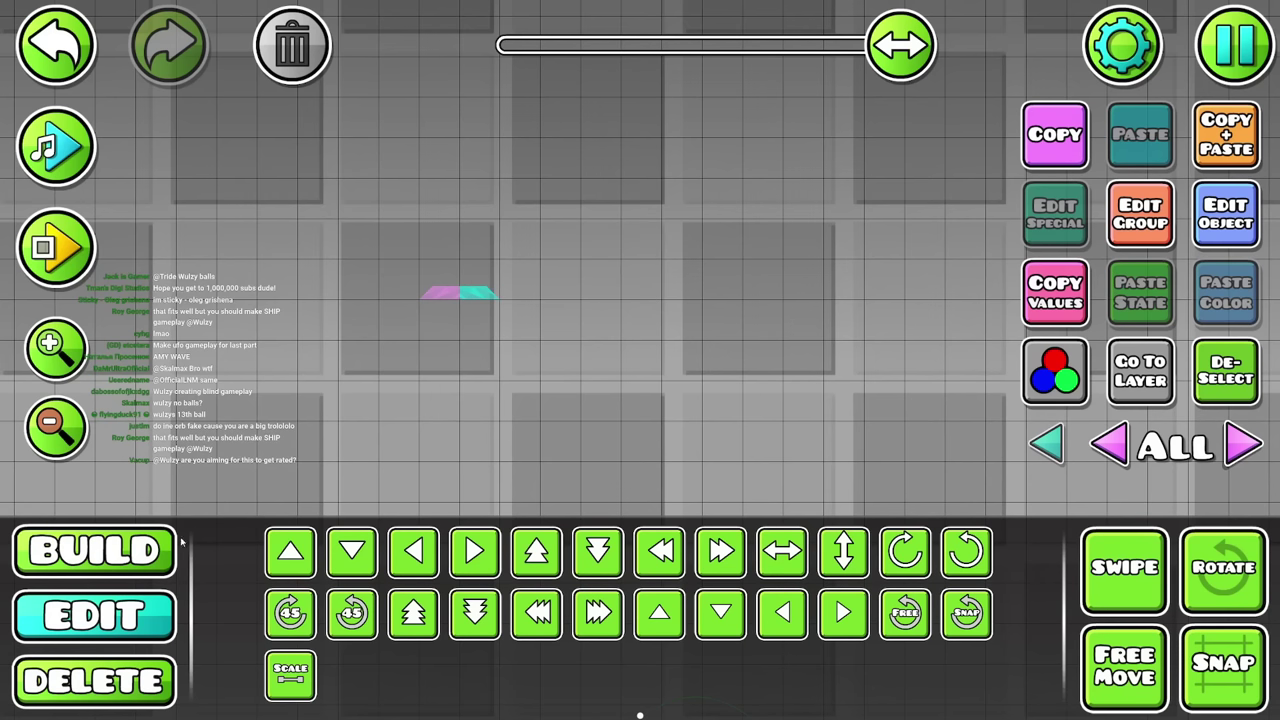
left_click(170, 547)
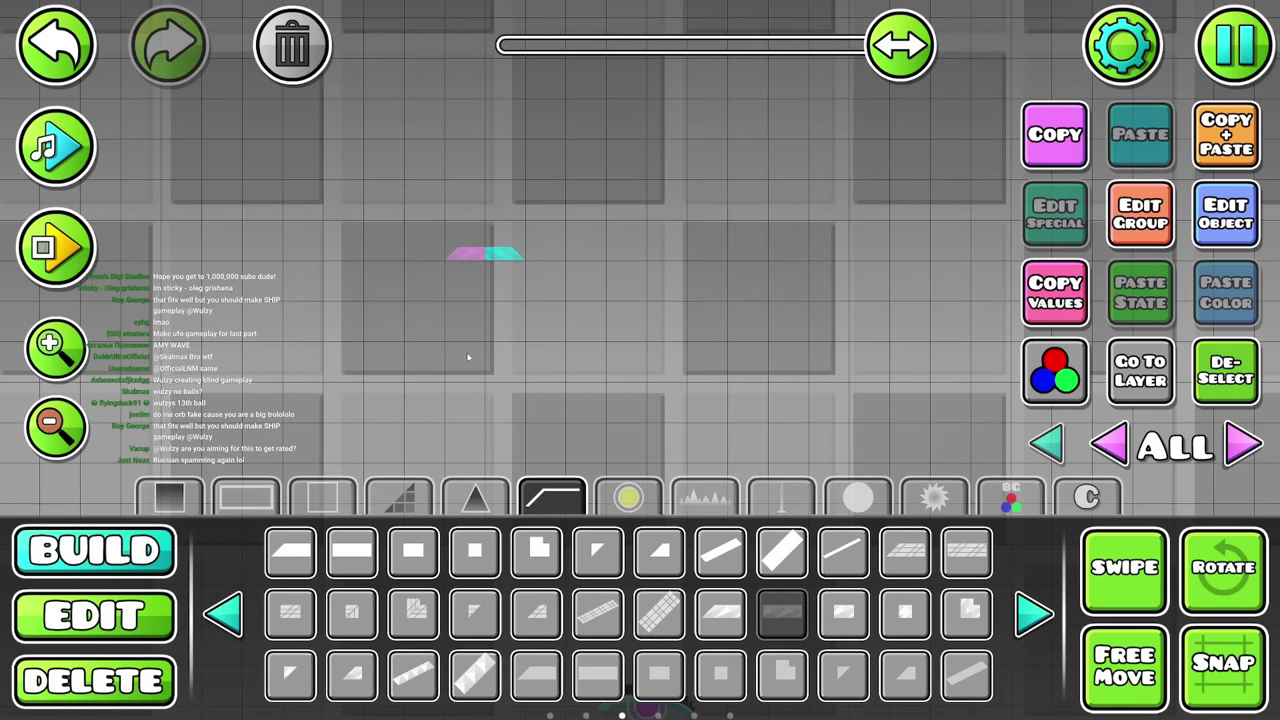
key("2")
key("1")
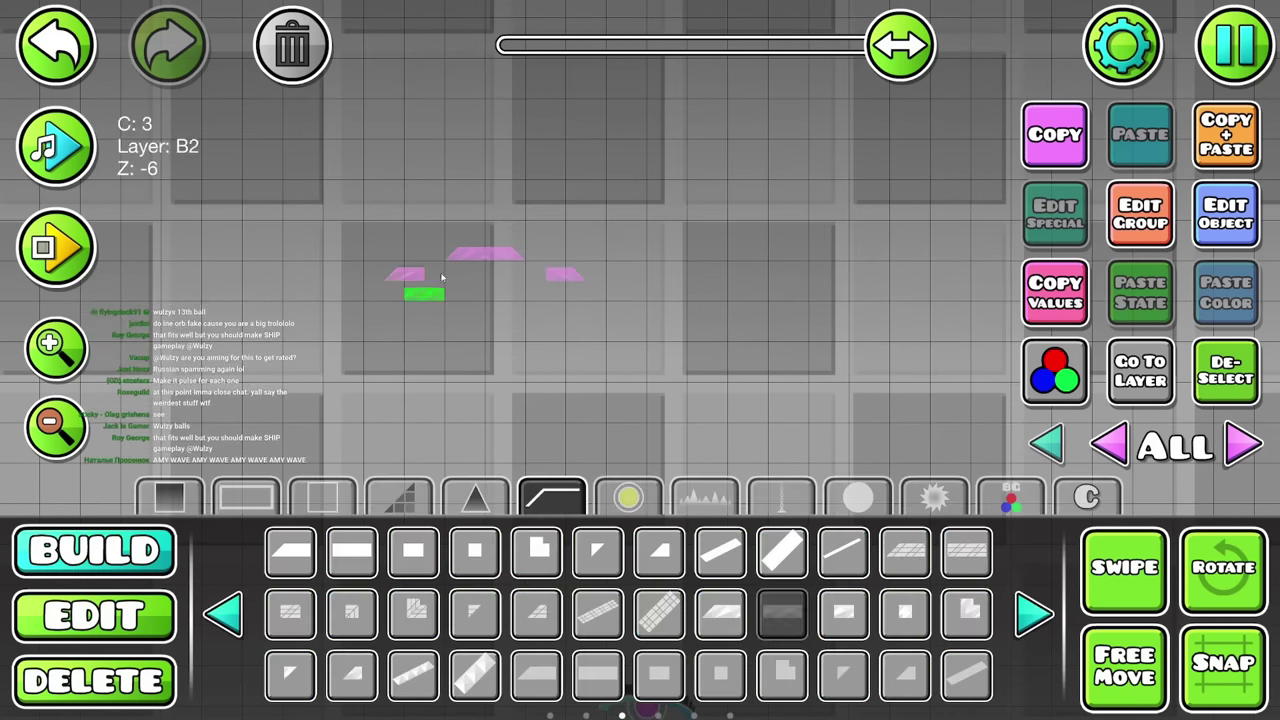
key("2")
left_click_drag(400, 348, 677, 300)
key("ctrl+d")
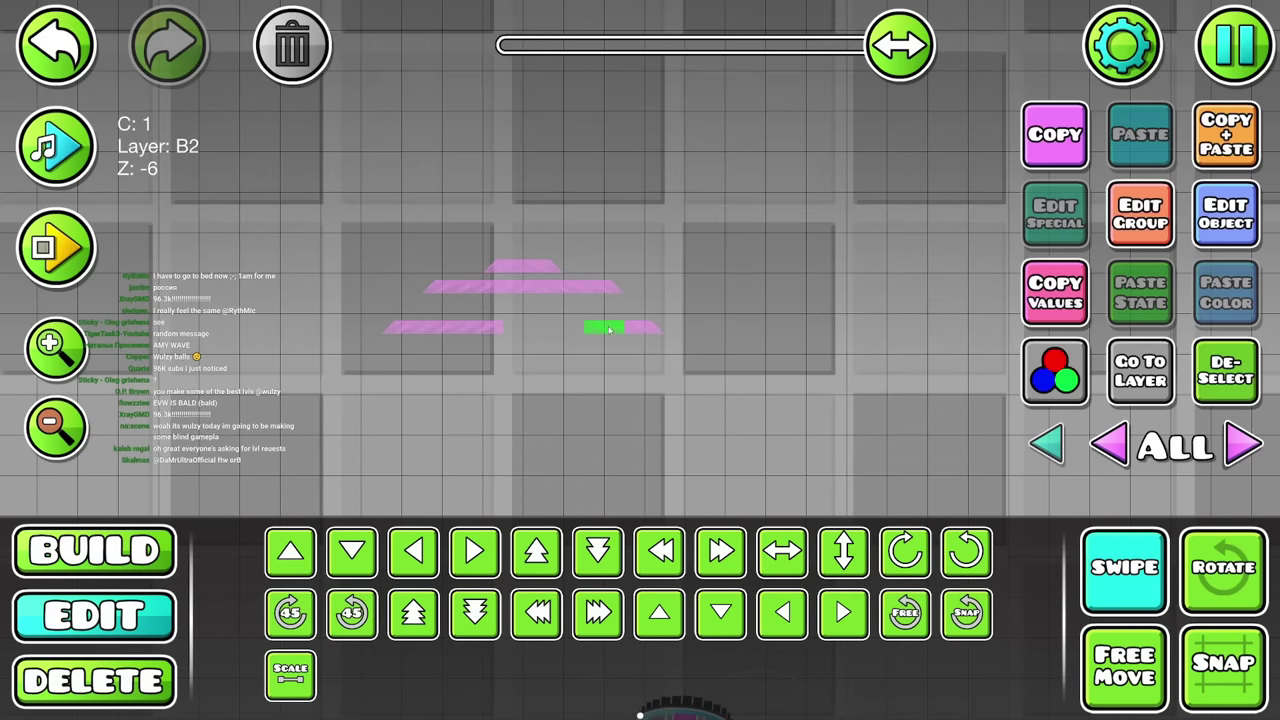
Add a ring at the centre of the stacked slabs and a solid circle on each side of it, editing their colour
key("1")
scroll(640, 300, "down", 1)
left_click(857, 497)
left_click(530, 265)
left_click(1226, 213)
left_click(640, 606)
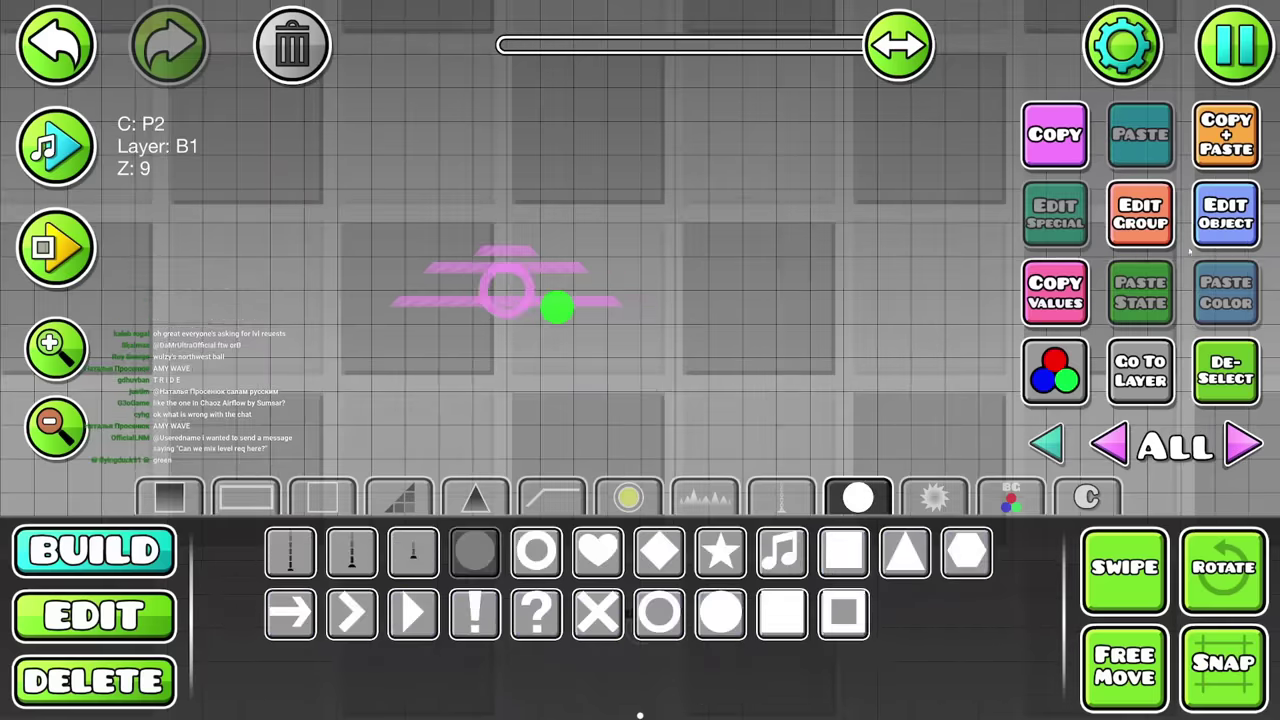
left_click(480, 285)
left_click(580, 285)
Hang chains beneath both ends of the ornament, add one on top, and assign colour channel 1
left_click(781, 497)
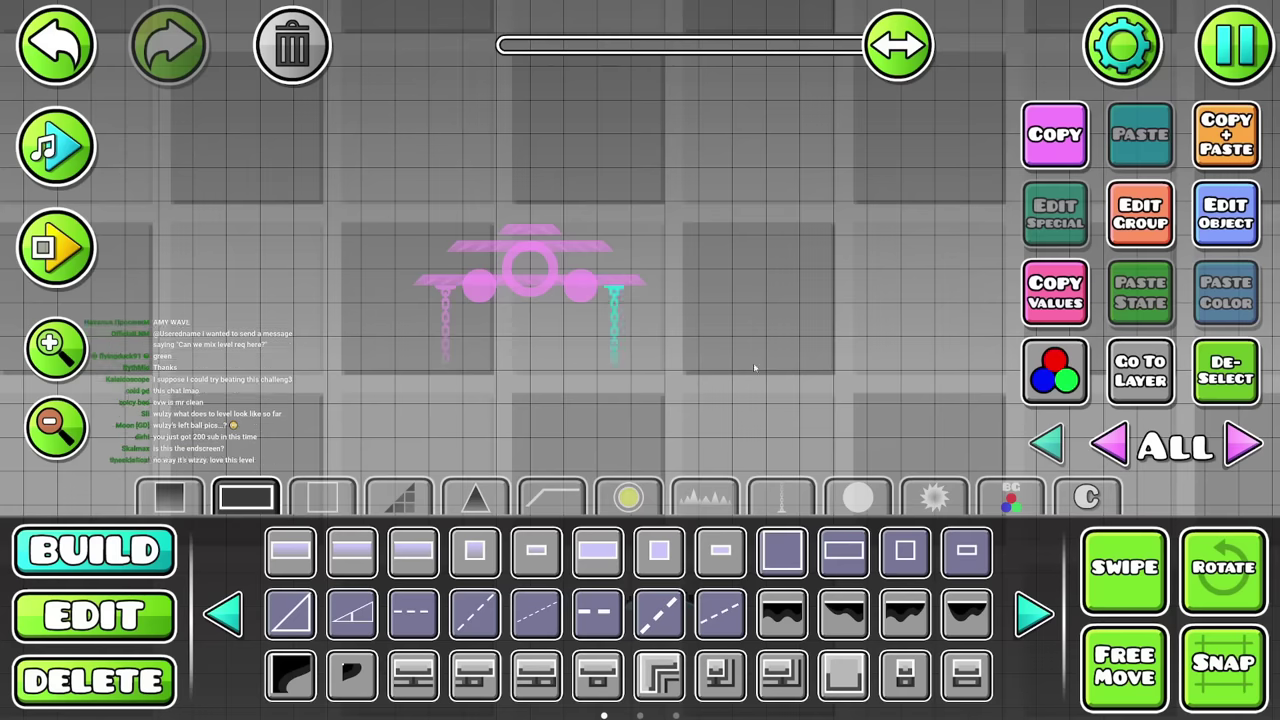
left_click(781, 497)
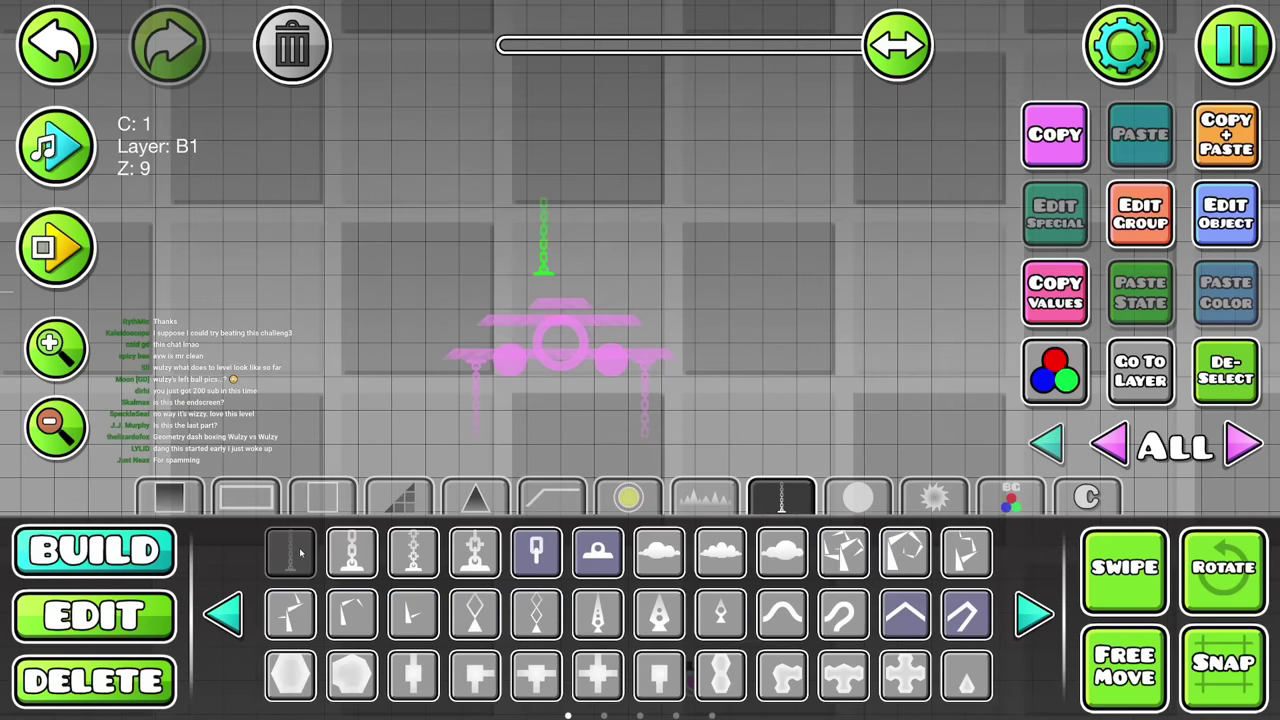
left_click(1226, 213)
left_click(640, 606)
key("2")
left_click(1226, 213)
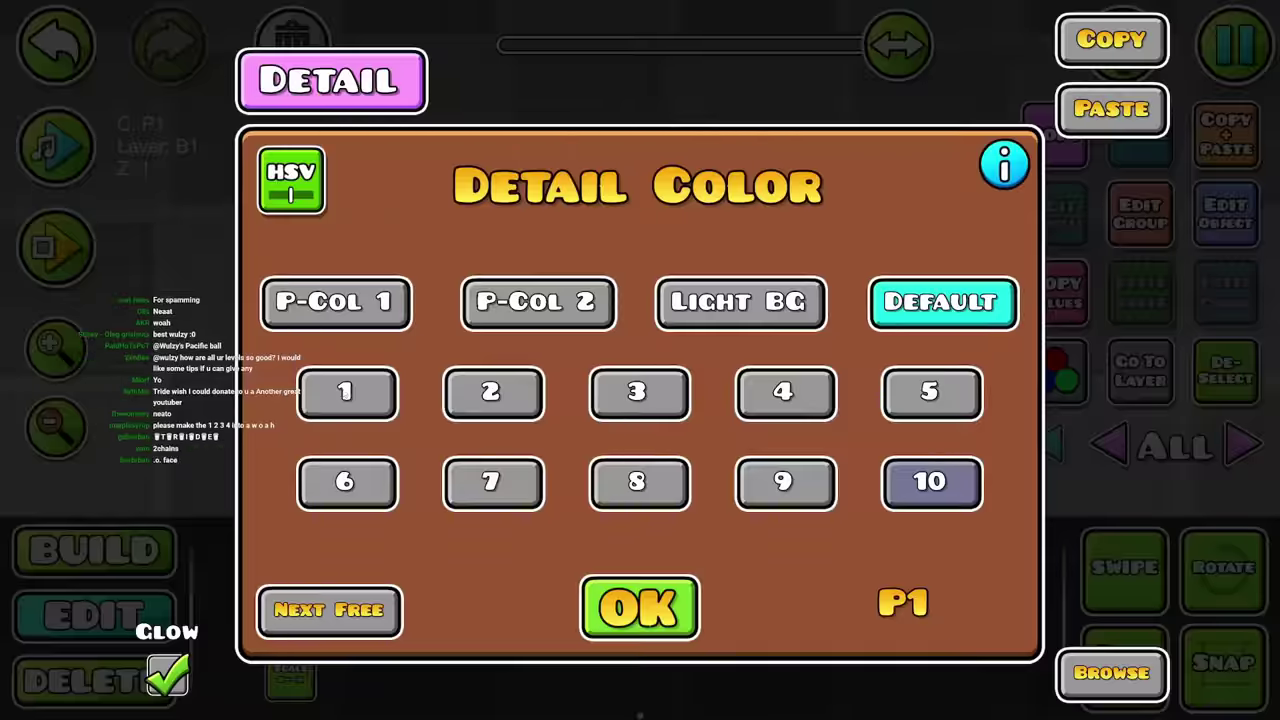
left_click(640, 606)
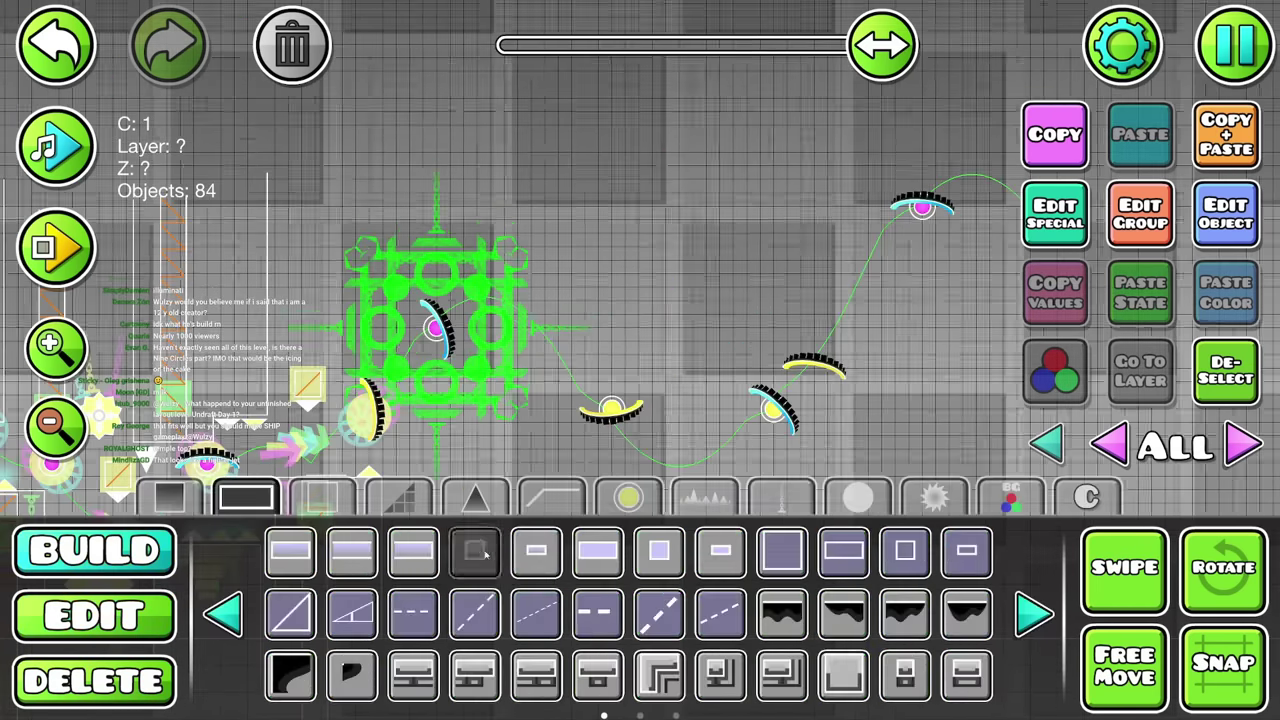
Playtest the section with the square ornament around the orb and return to the editor
key("2")
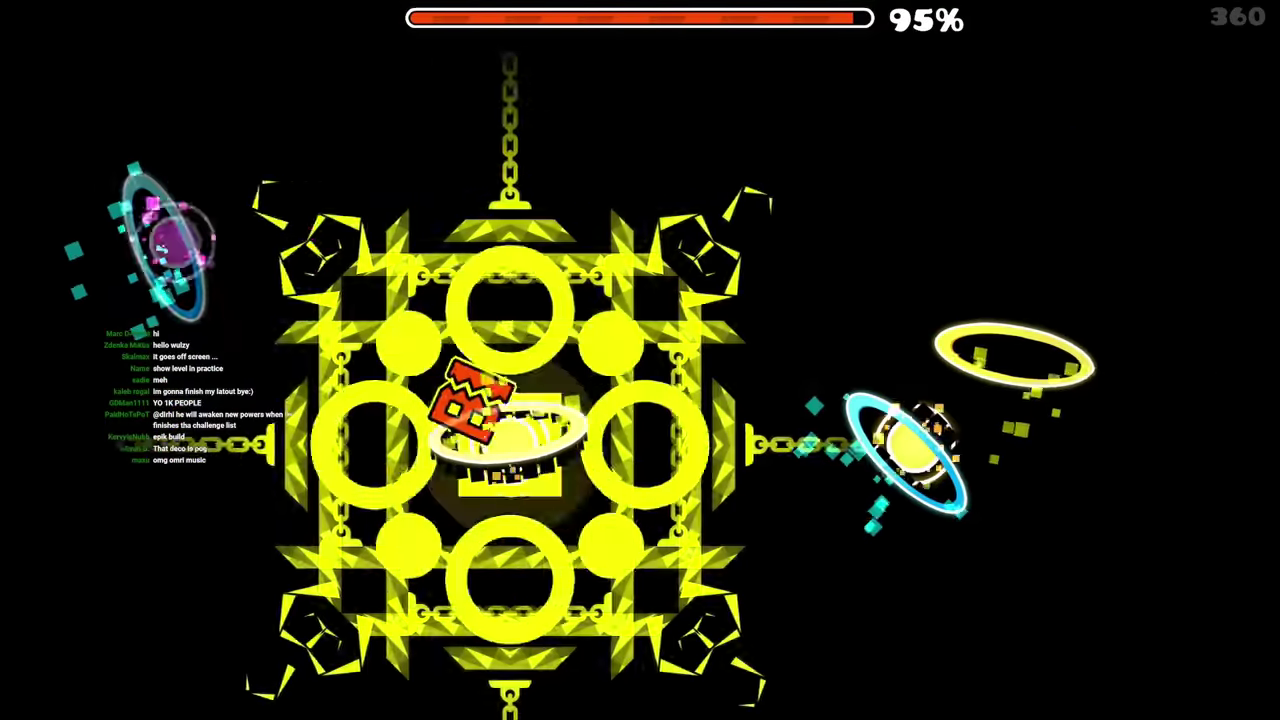
key("Escape")
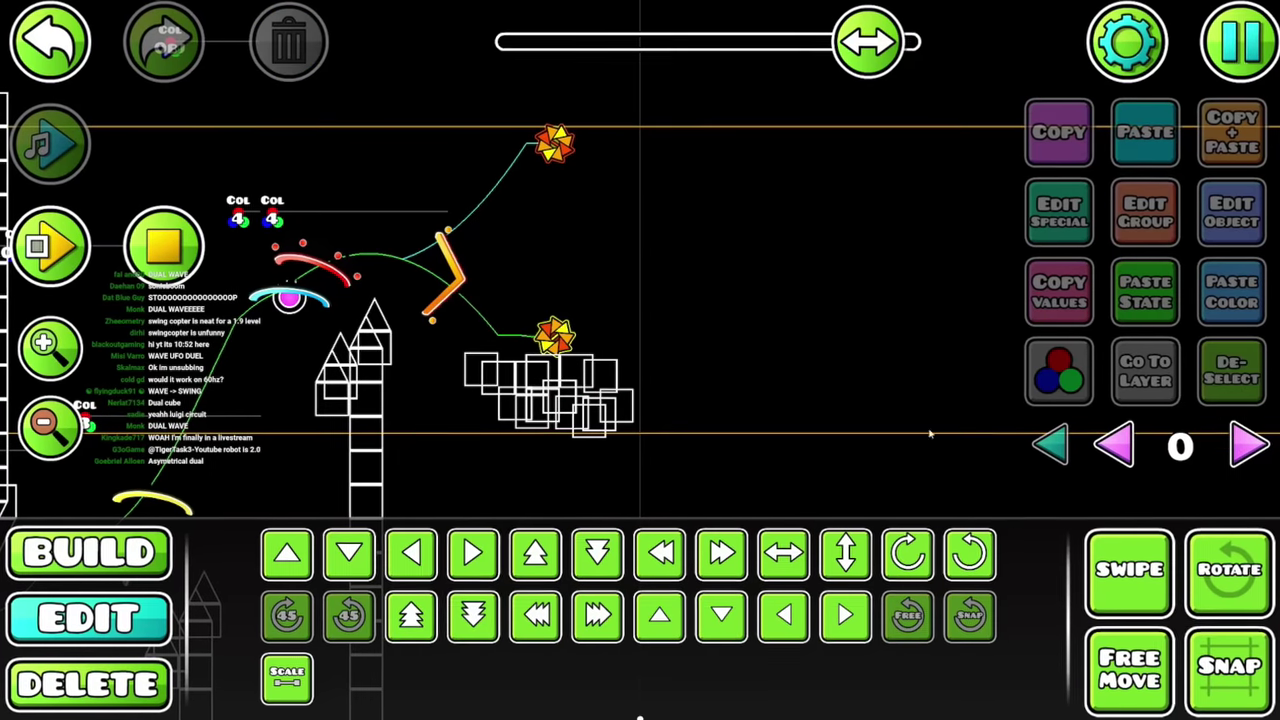
Place a row of four outline blocks between the two dual paths and set the last block's detail colour to channel 4
left_click(613, 418)
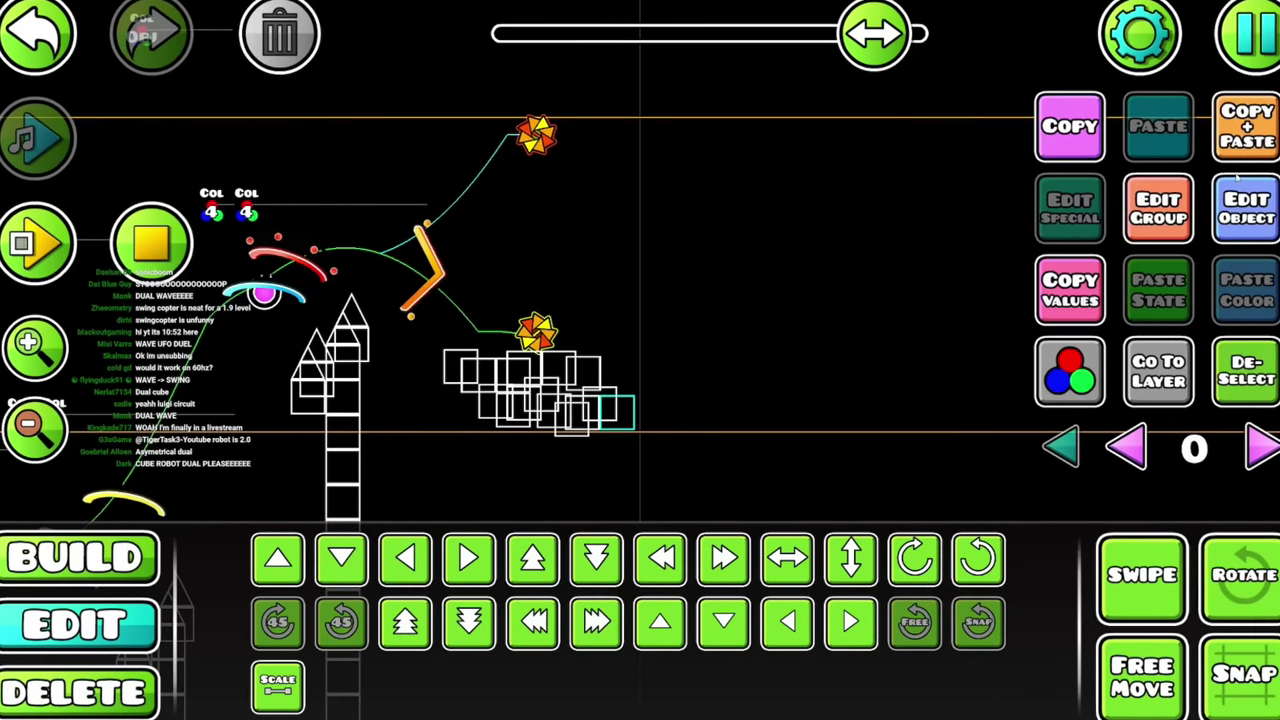
left_click(888, 350)
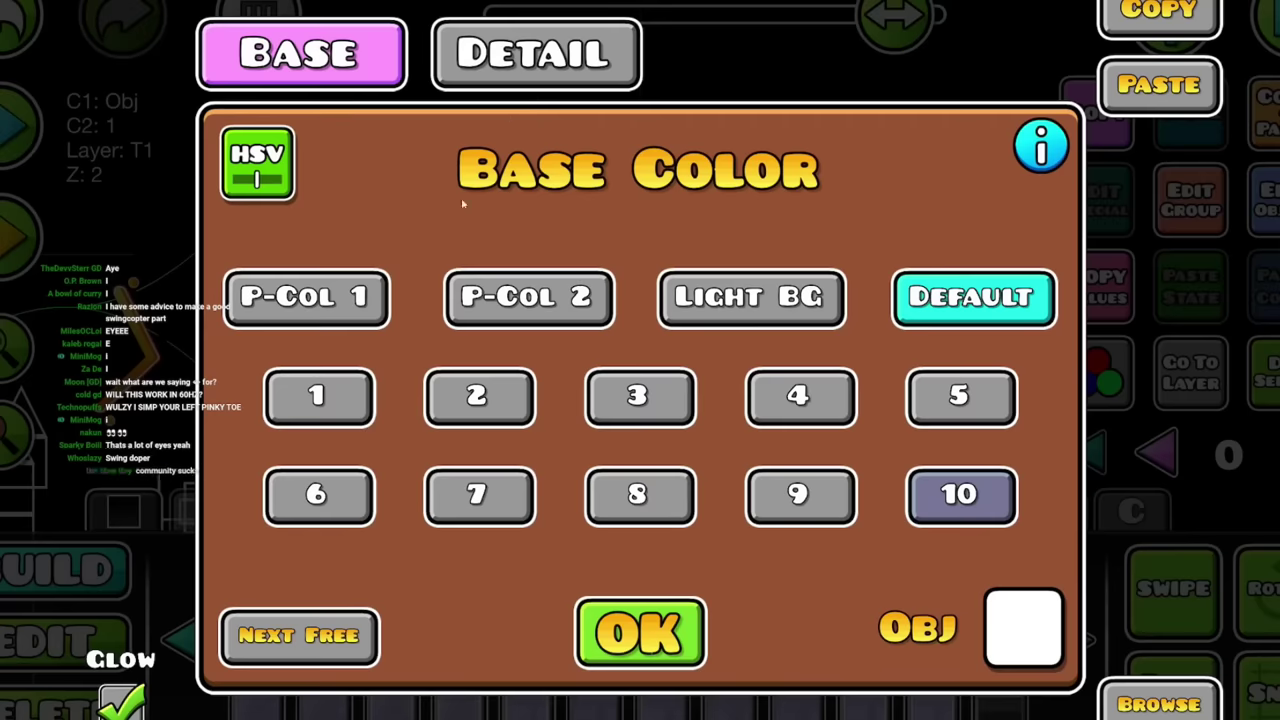
left_click(537, 52)
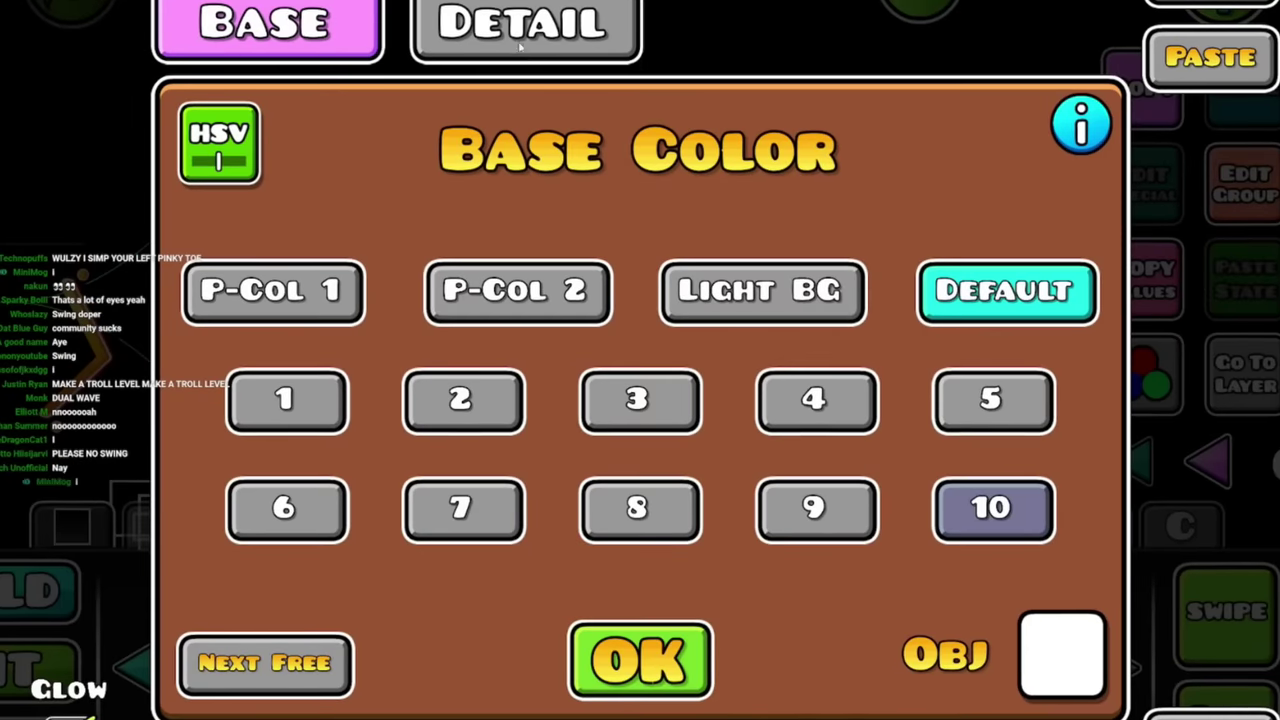
left_click(529, 18)
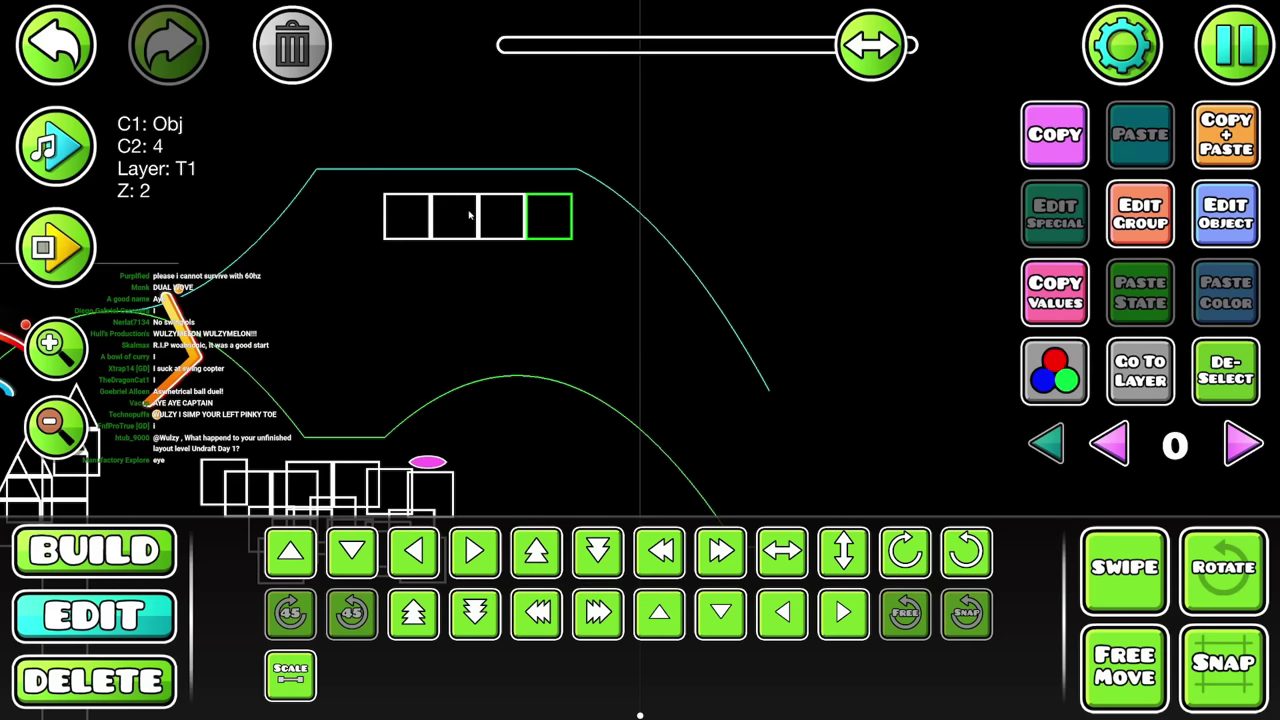
Remove the fourth outline block from the row and add a 3D diagonal edge piece above the middle block
left_click(551, 257)
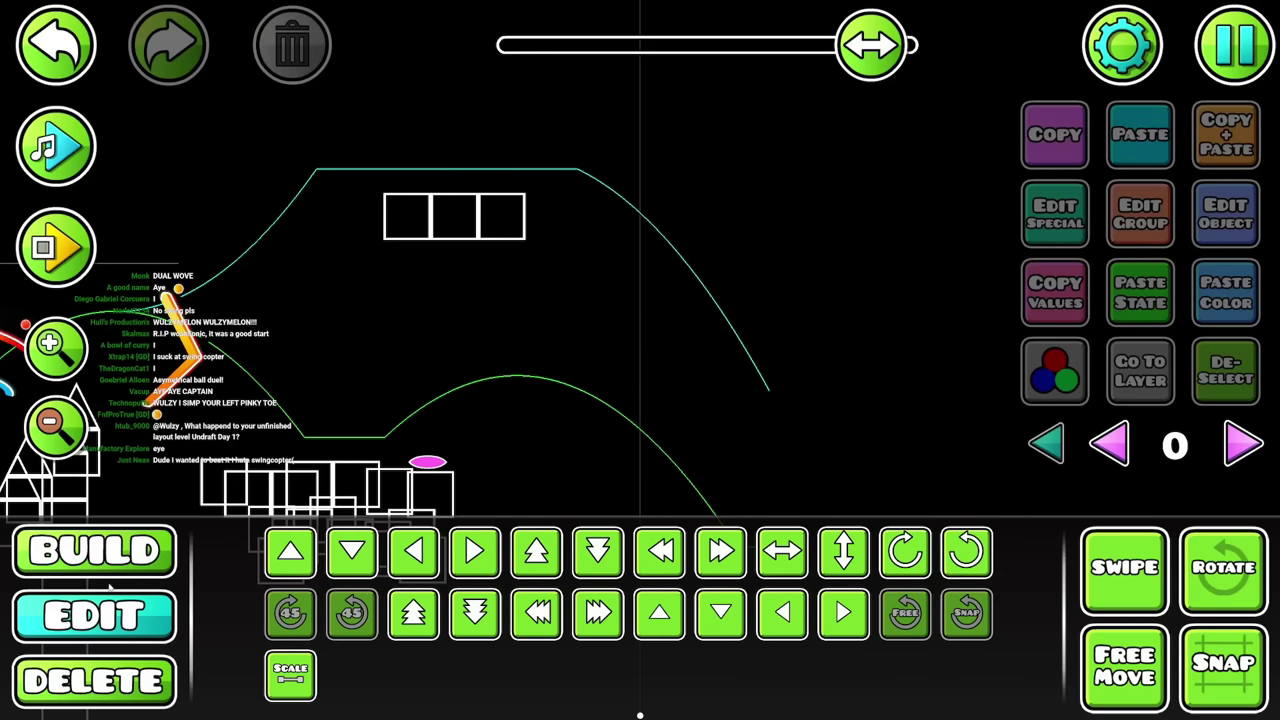
key("1")
left_click(549, 218)
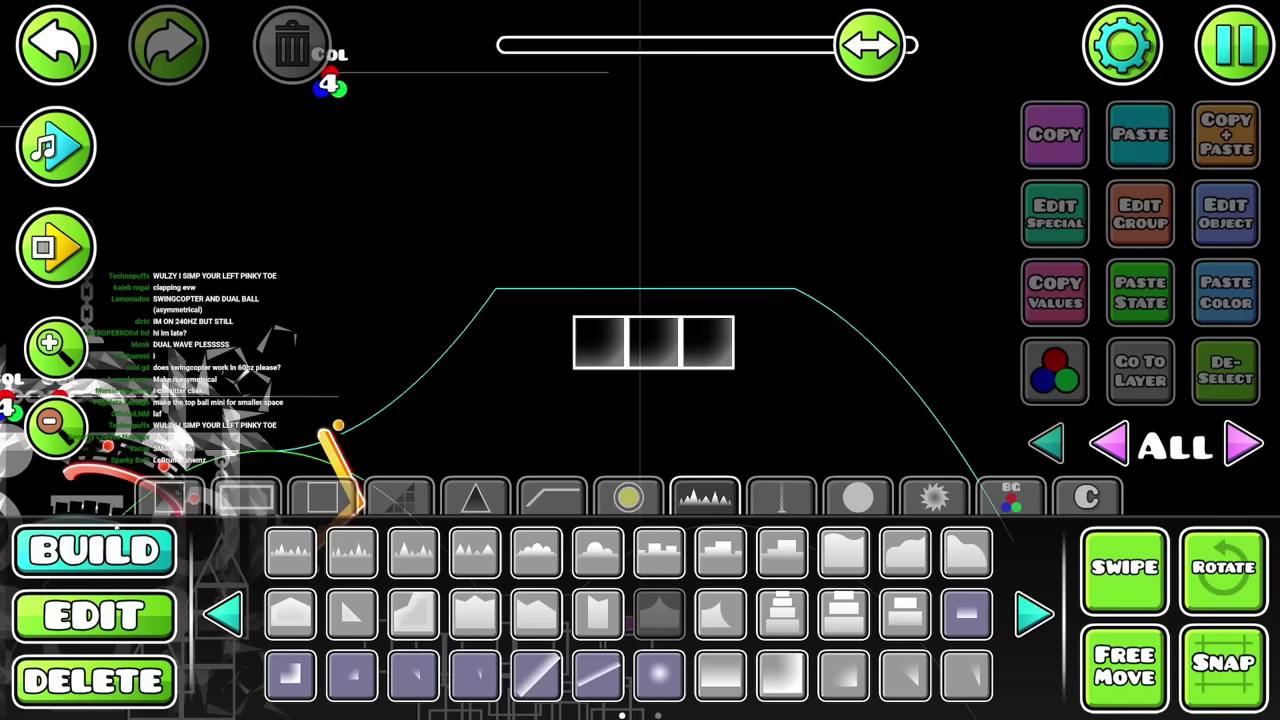
left_click(528, 505)
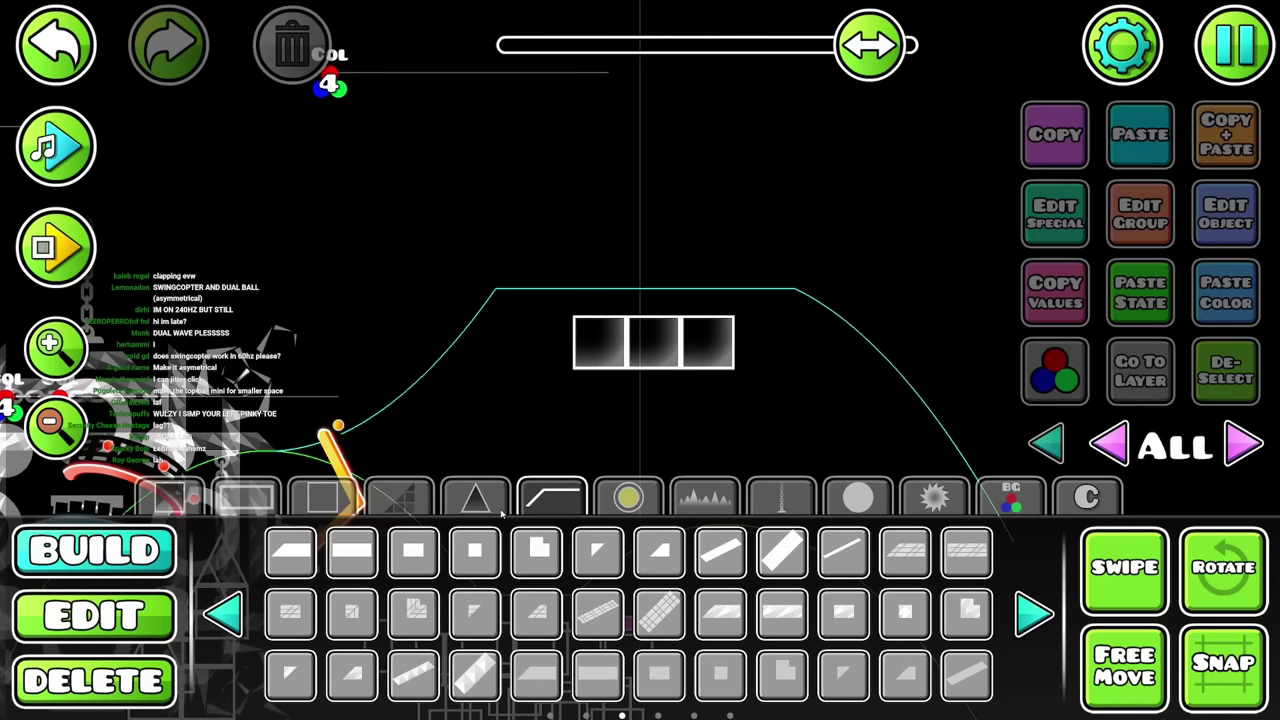
left_click(598, 326)
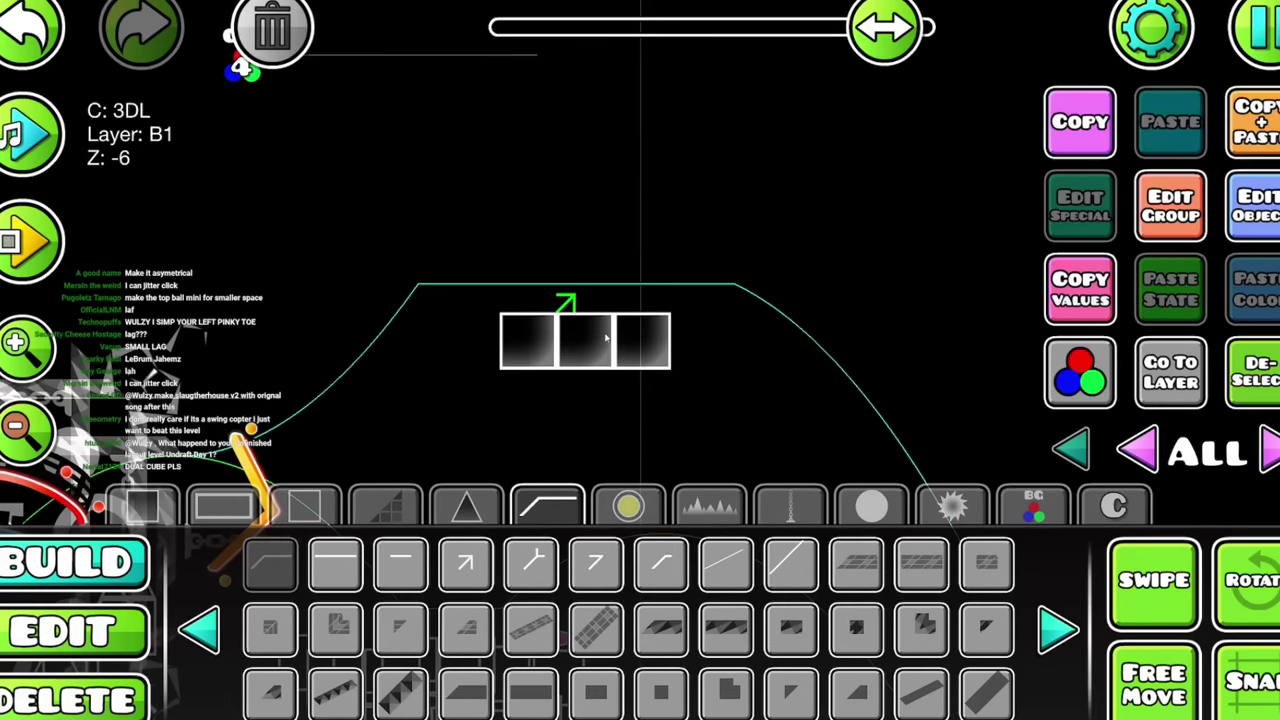
key("2")
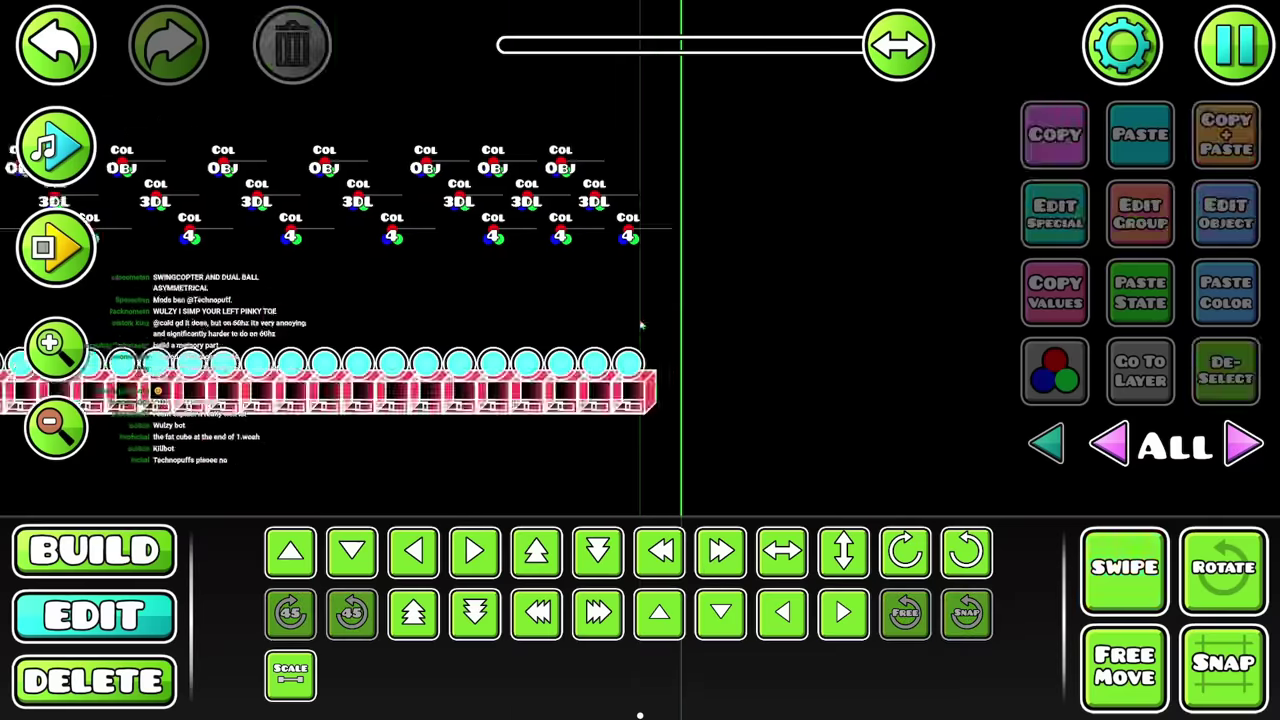
Playtest the section with the spiked 3D blocks below the orb-lined ceiling and return to the editor
scroll(450, 300, "down", 3)
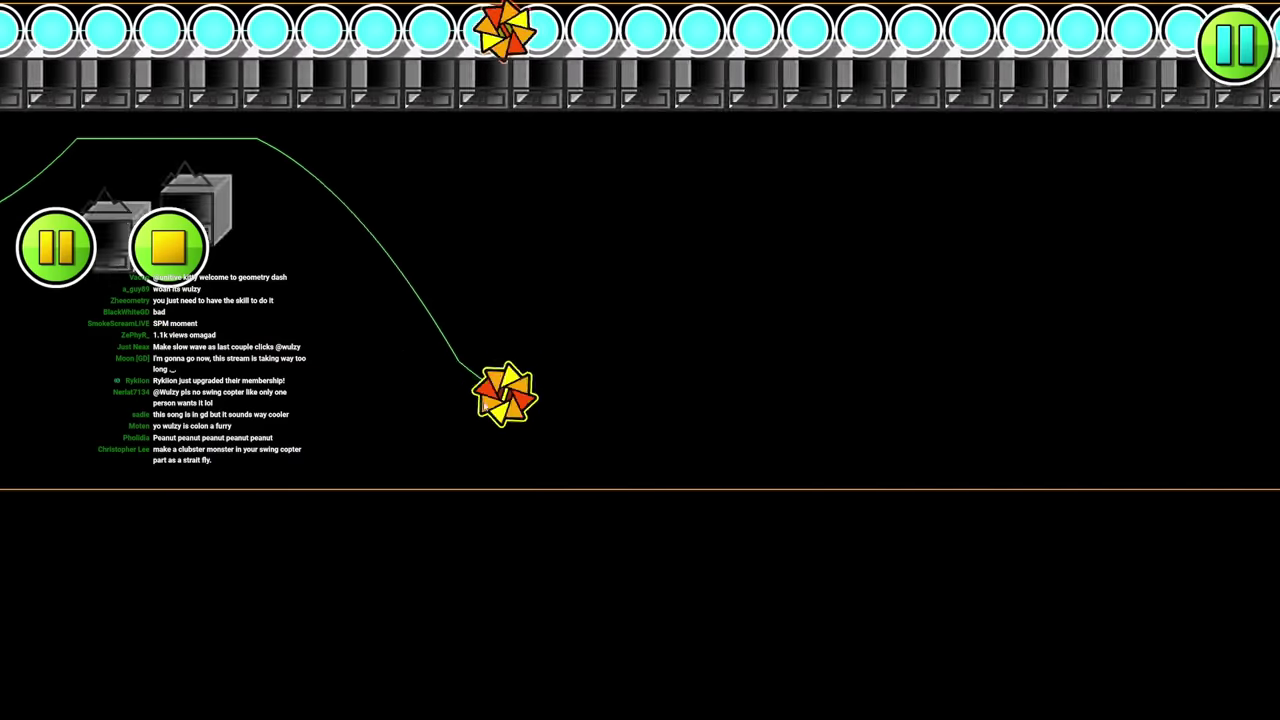
left_click(178, 258)
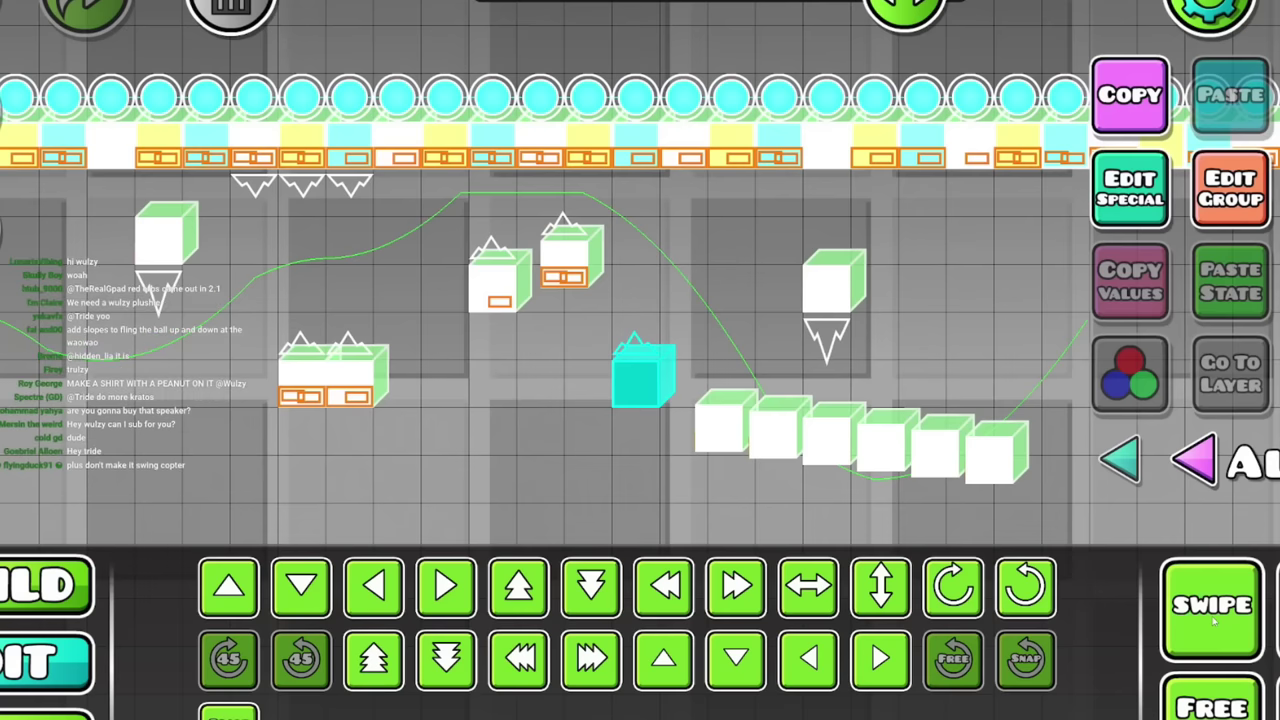
Select the descending row of 3D blocks and add a steep outline slope above it
left_click_drag(892, 469, 770, 437)
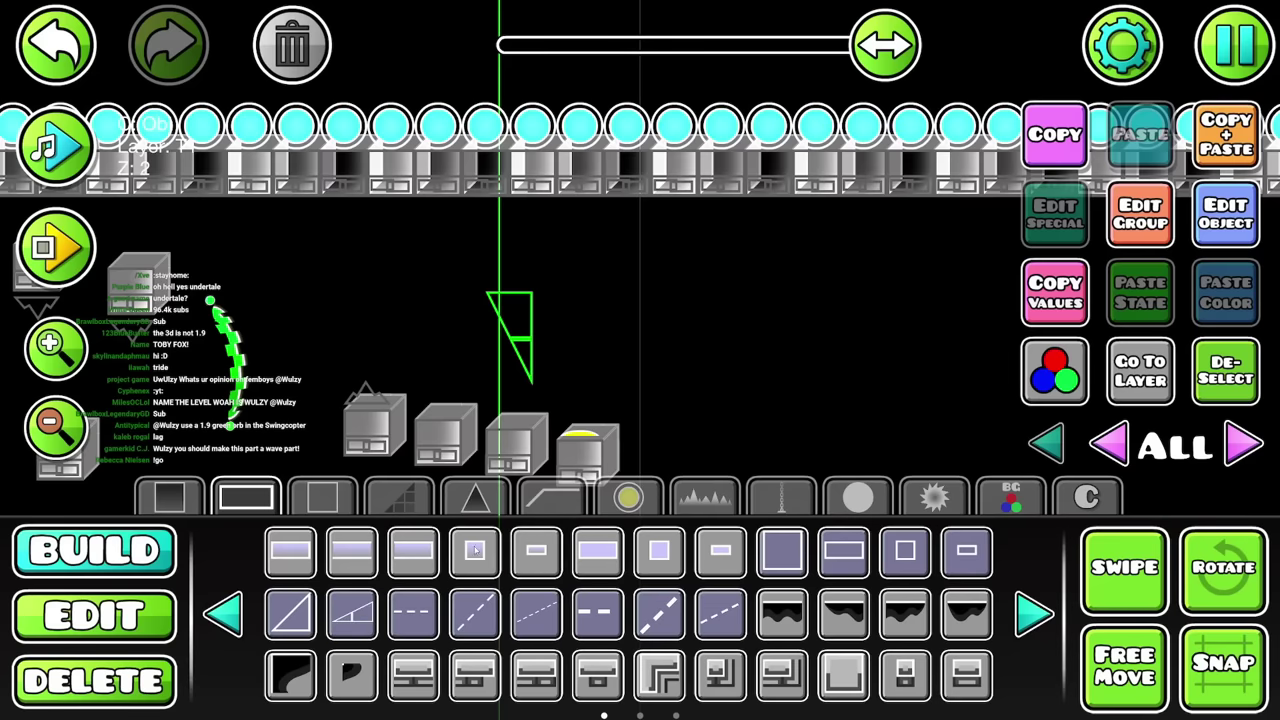
key("2")
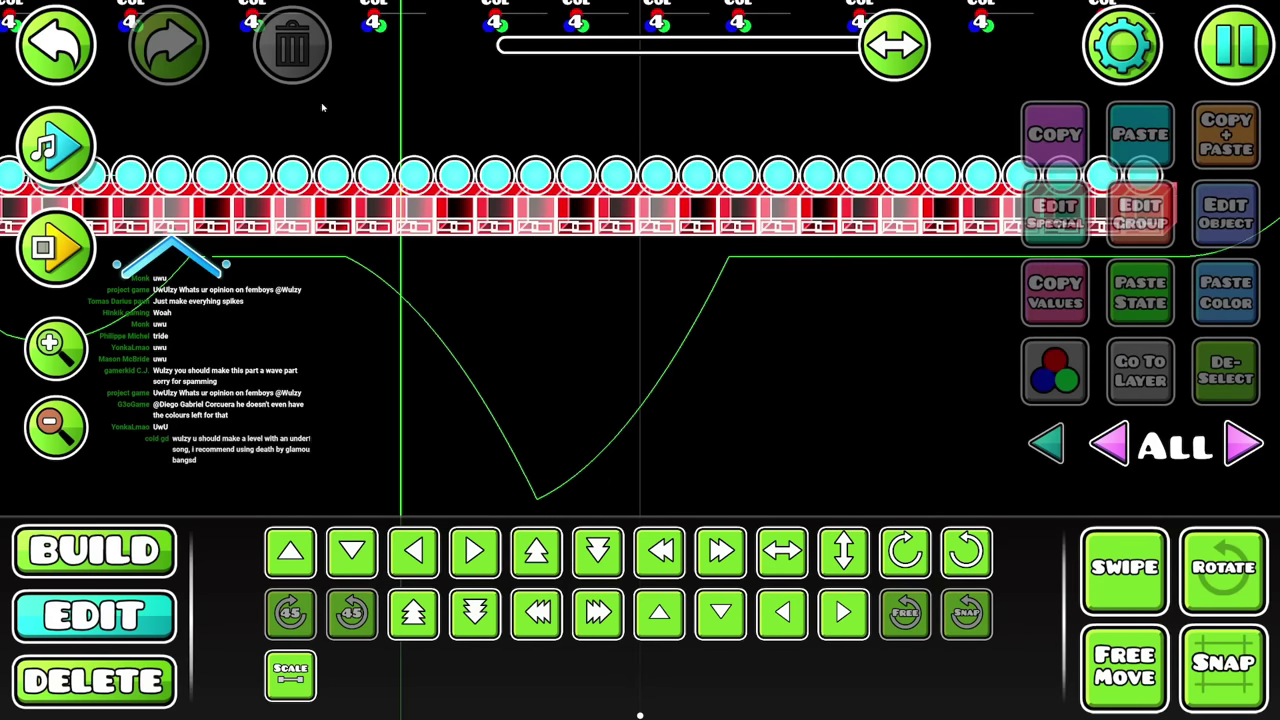
Play the level through the stretch beneath the red block ceiling and return to the editor
left_click(322, 107)
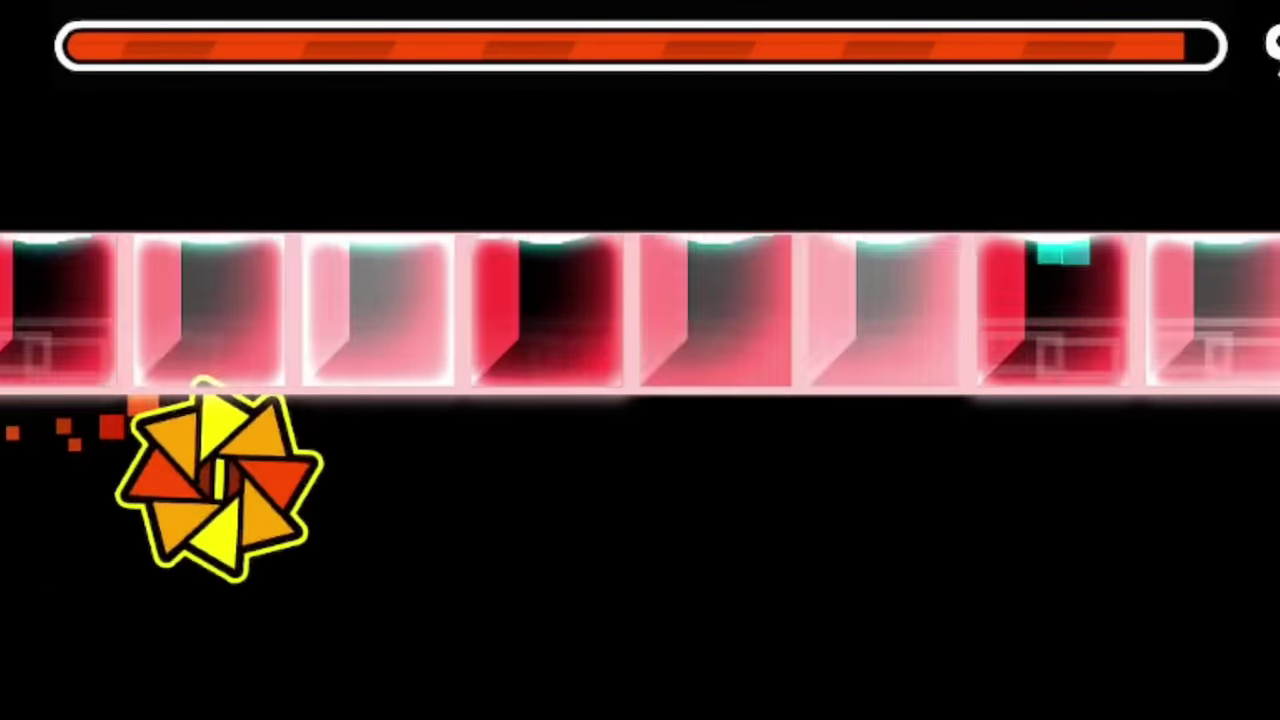
key("Escape")
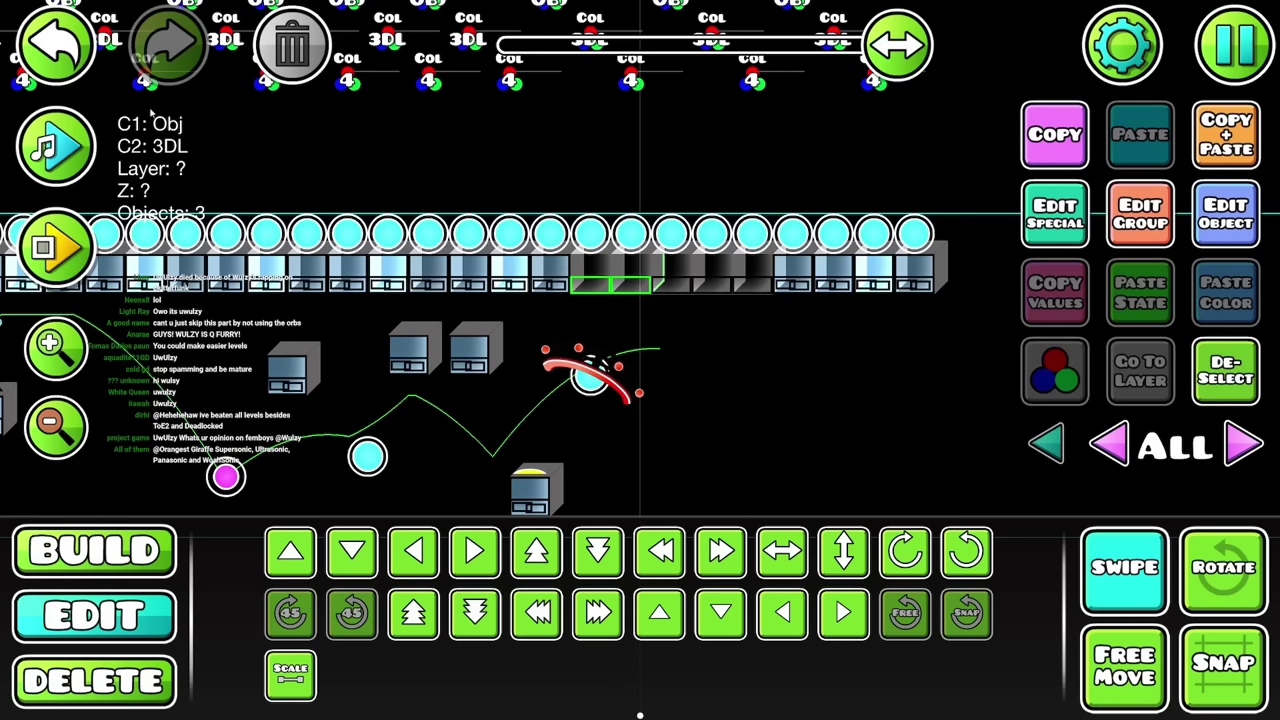
Check the colour settings of the first two filled blocks after the gap in the ceiling row
key("1")
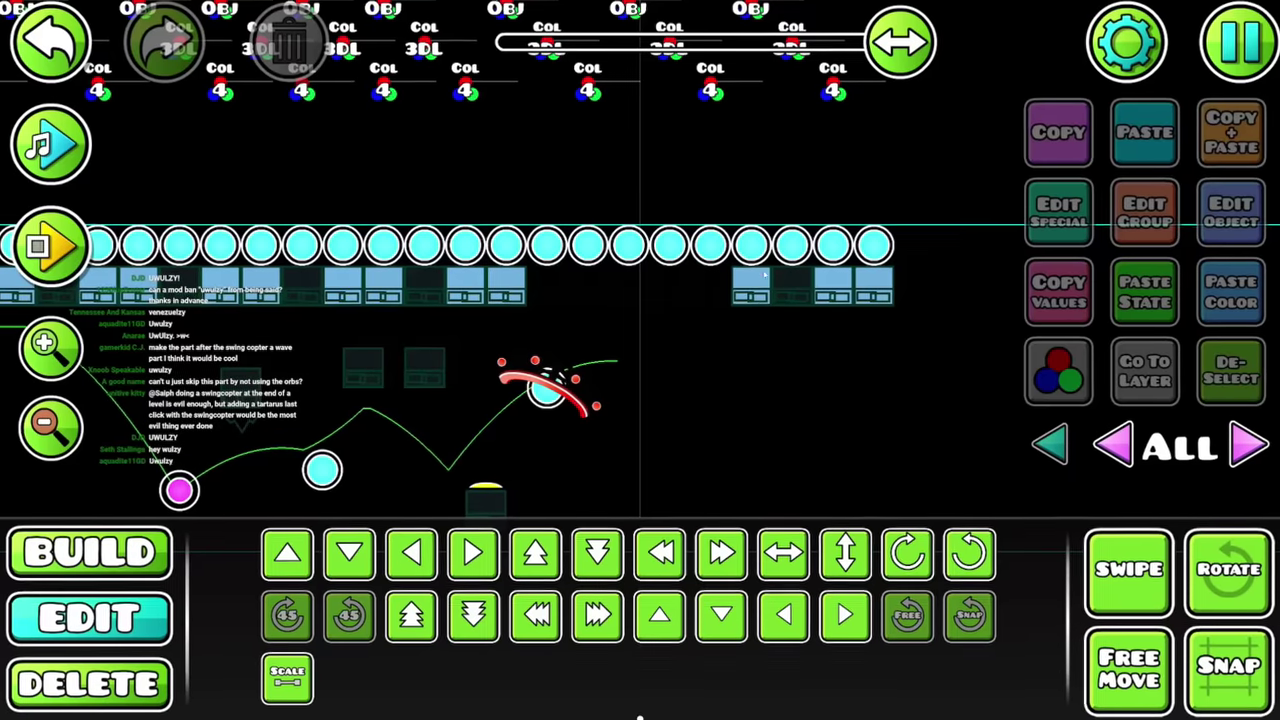
left_click(751, 277)
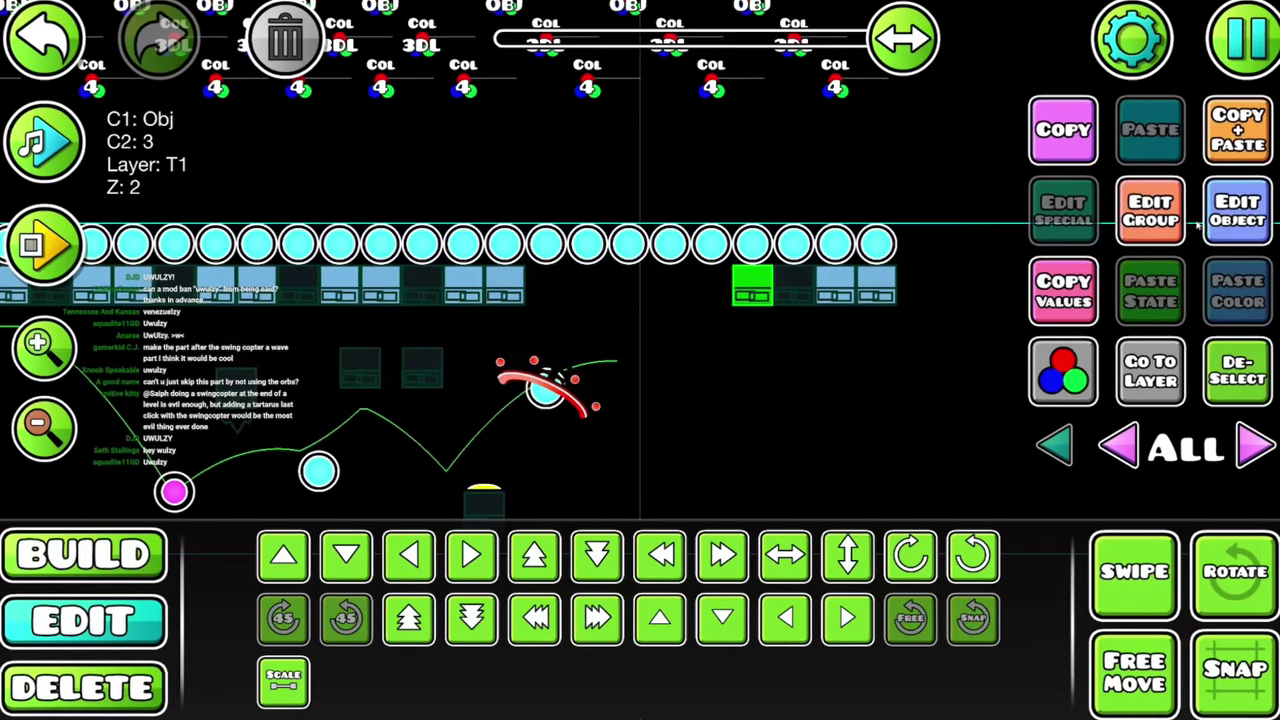
left_click(1234, 211)
left_click(640, 615)
left_click(800, 277)
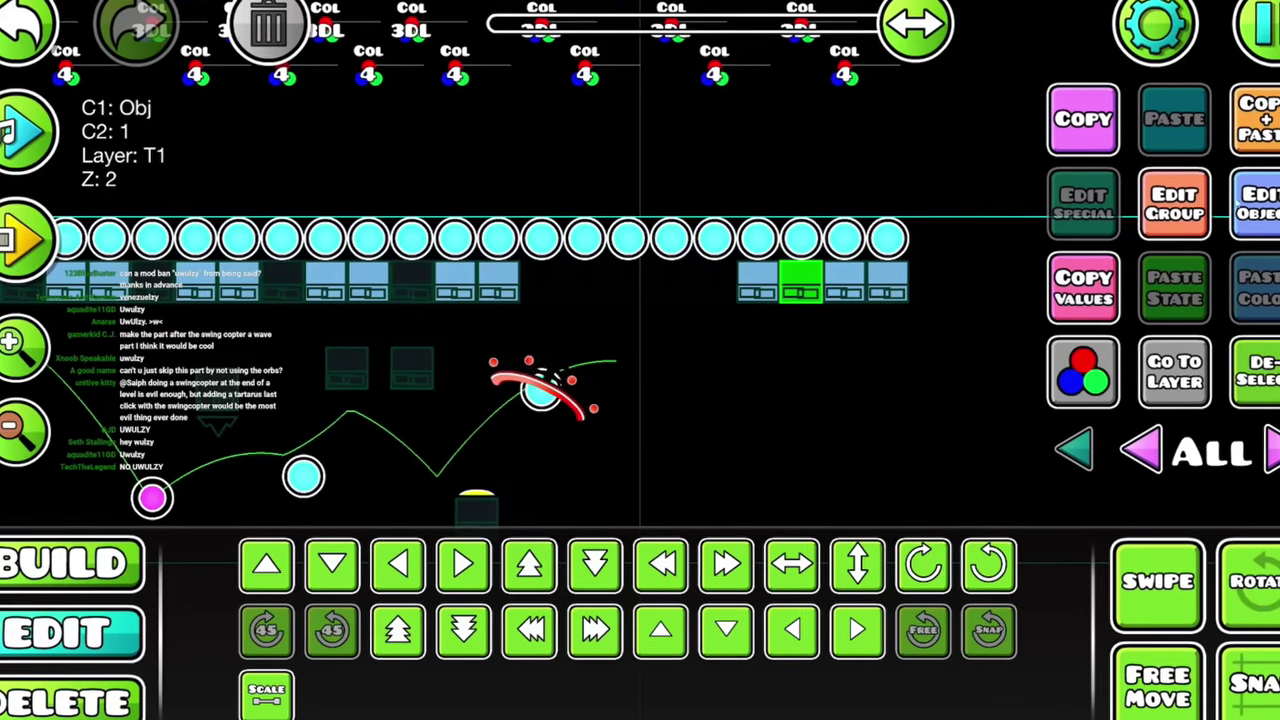
left_click(1234, 211)
left_click(640, 627)
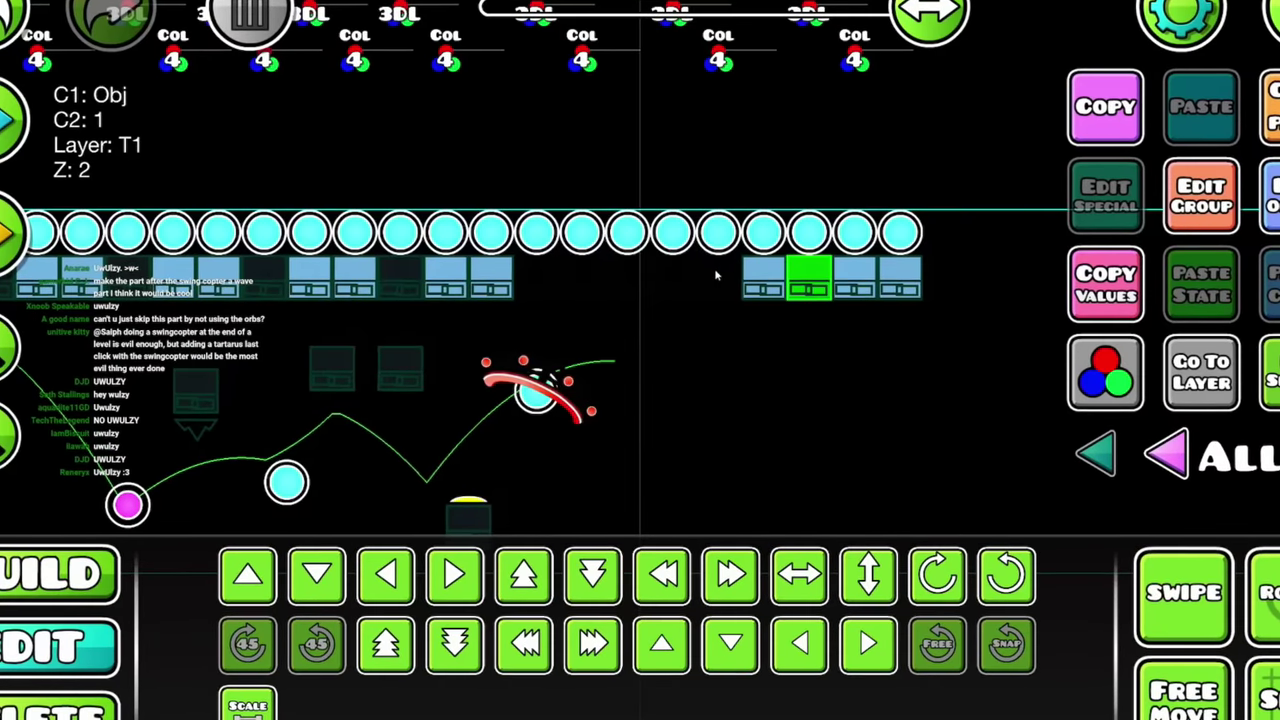
Place solid fill blocks in the gap of the ceiling row and edit their colour channels
left_click(716, 274)
key("1")
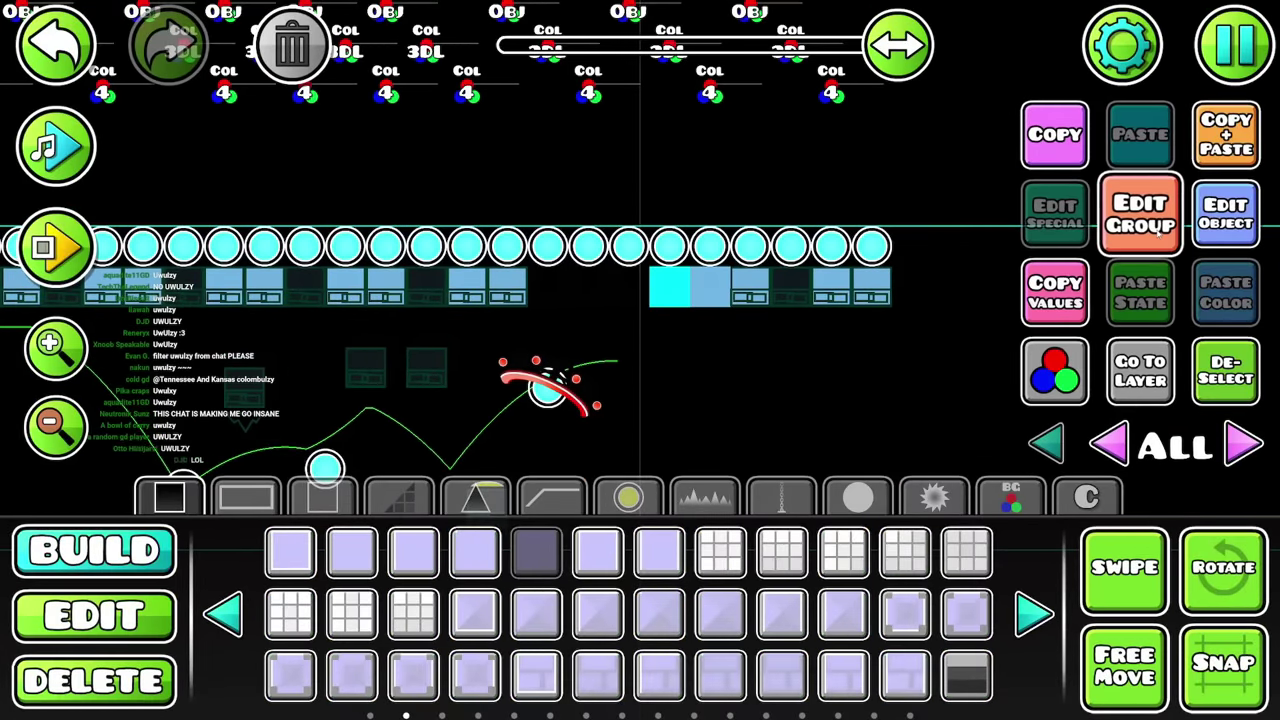
left_click(1215, 210)
left_click(640, 606)
left_click(629, 287)
left_click(1215, 210)
left_click(640, 606)
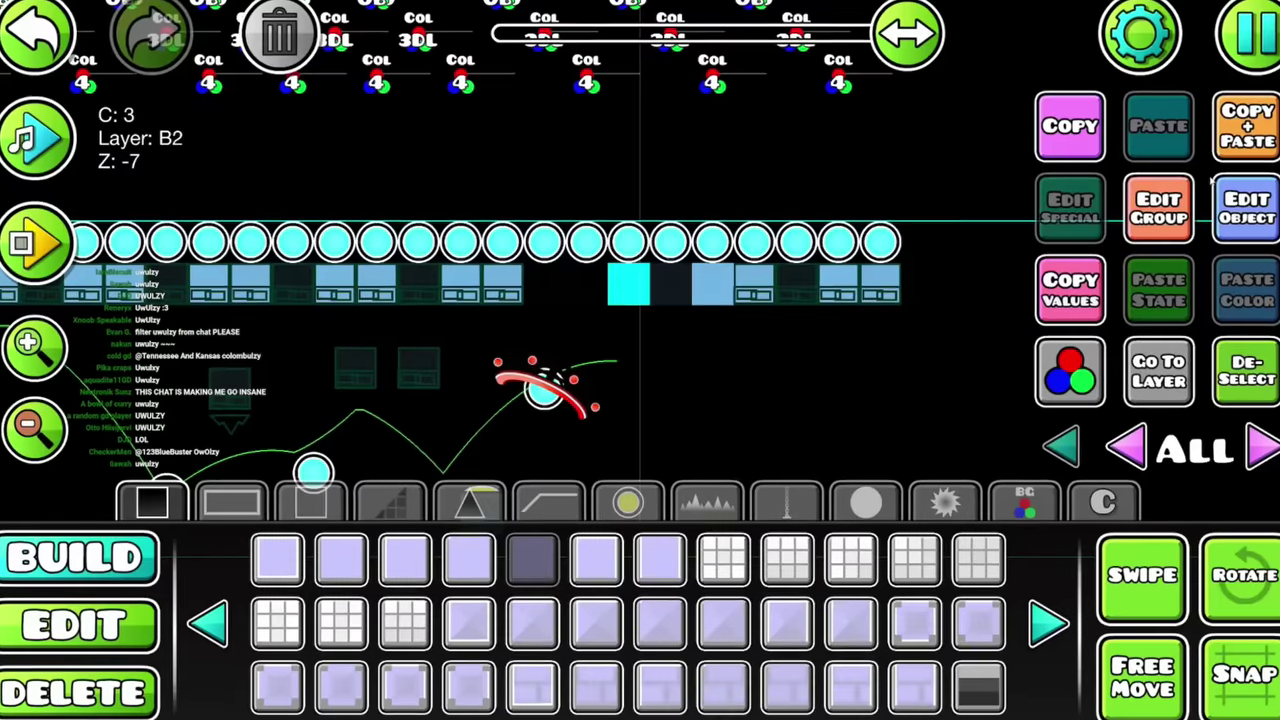
Set the newest ceiling fill block to colour channel 2, add another one beside it and edit its colour
left_click(1246, 208)
left_click(483, 394)
left_click(640, 620)
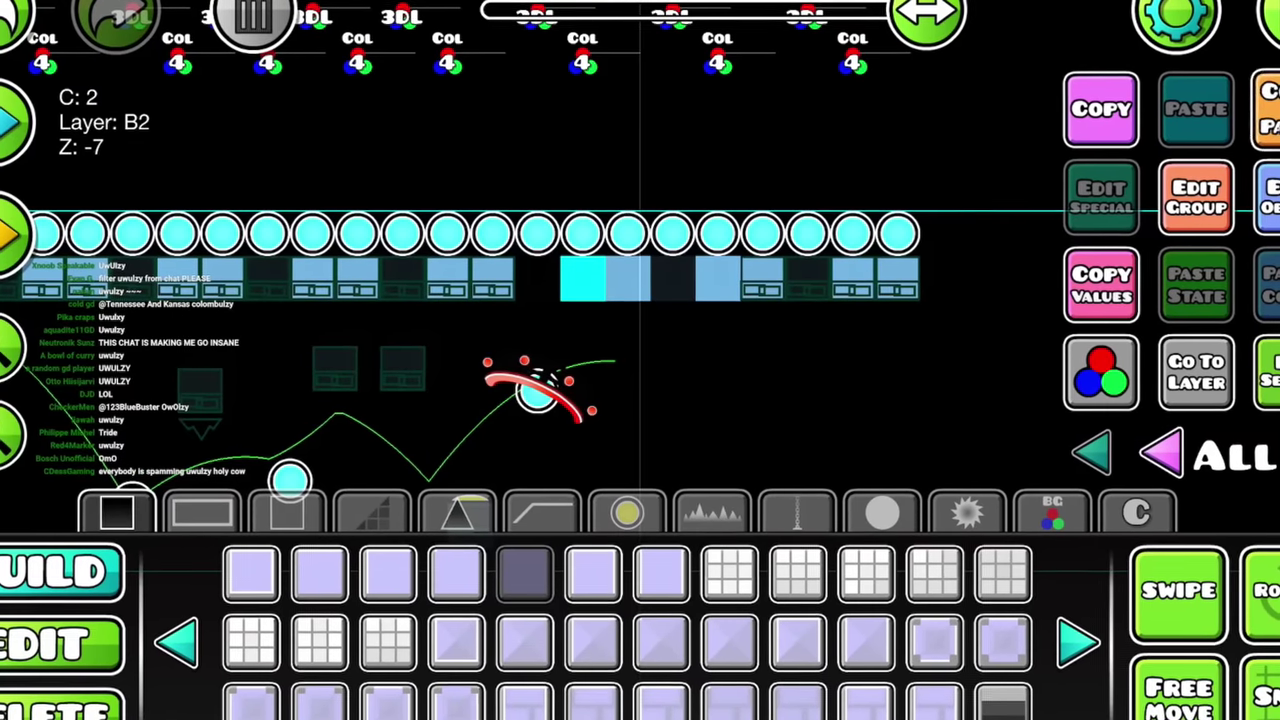
left_click(1268, 200)
left_click(640, 630)
key("2")
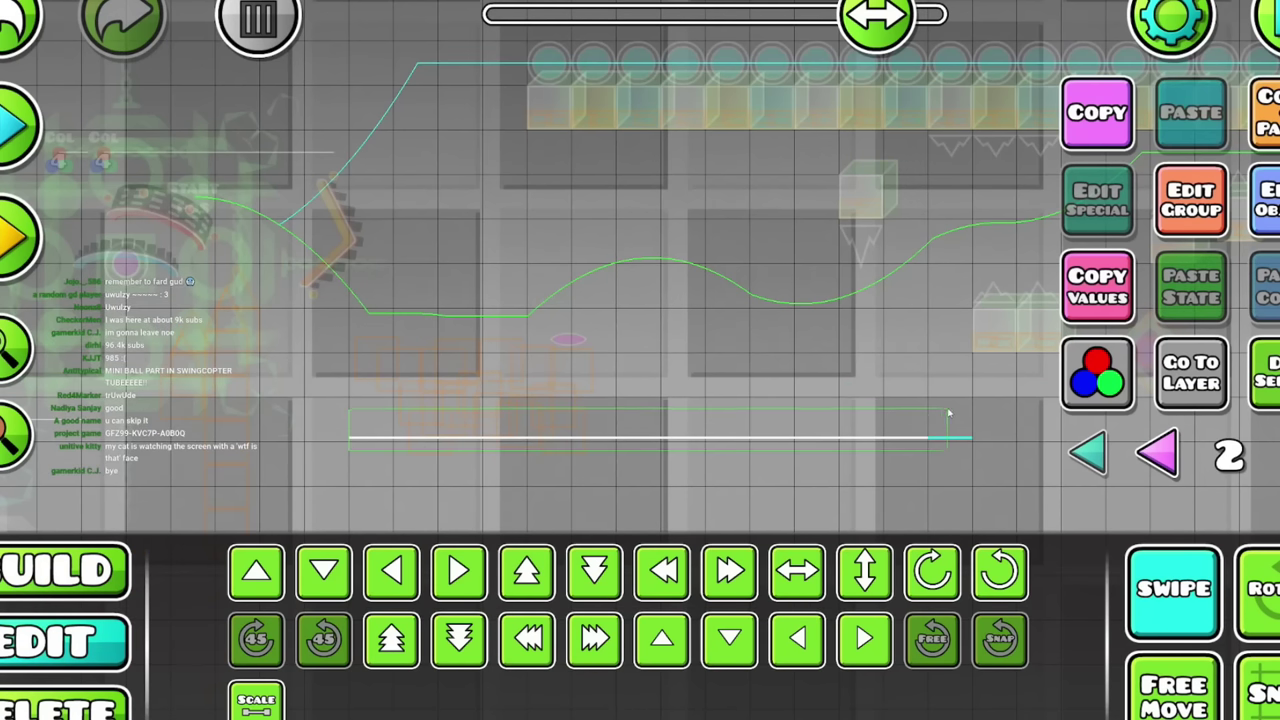
Select the long ground line on editor layer 2, stack a copy just above it, and edit its colour
left_click_drag(948, 413, 948, 414)
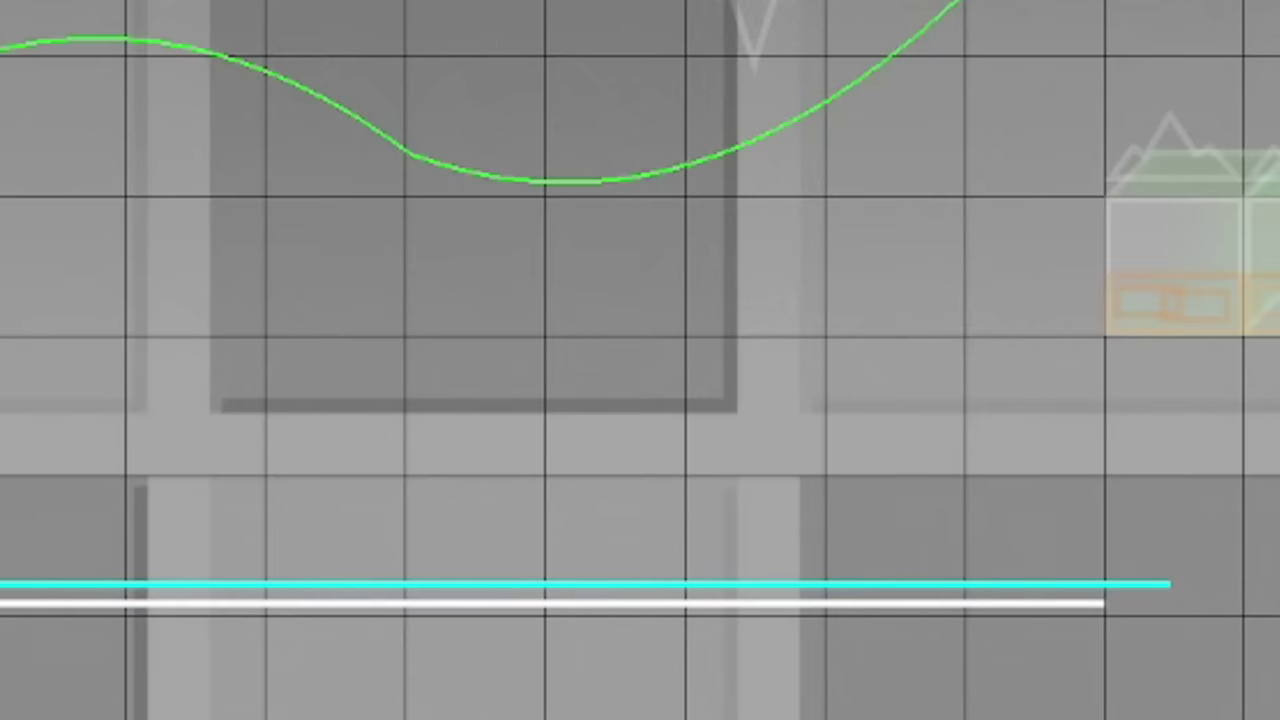
left_click(1223, 226)
left_click(346, 391)
left_click(543, 77)
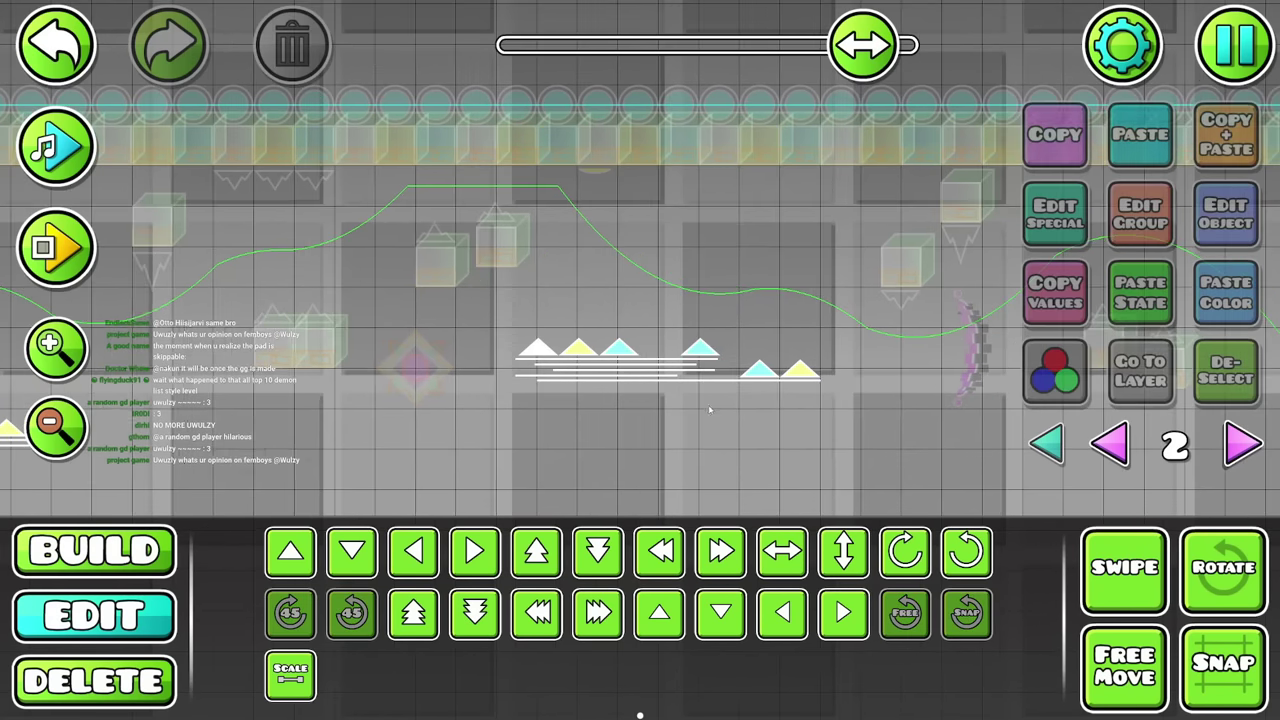
Edit the colour of the stacked line pieces beneath the triangle peaks and extend the mound with wider lines
left_click(1226, 212)
left_click(545, 80)
left_click(640, 607)
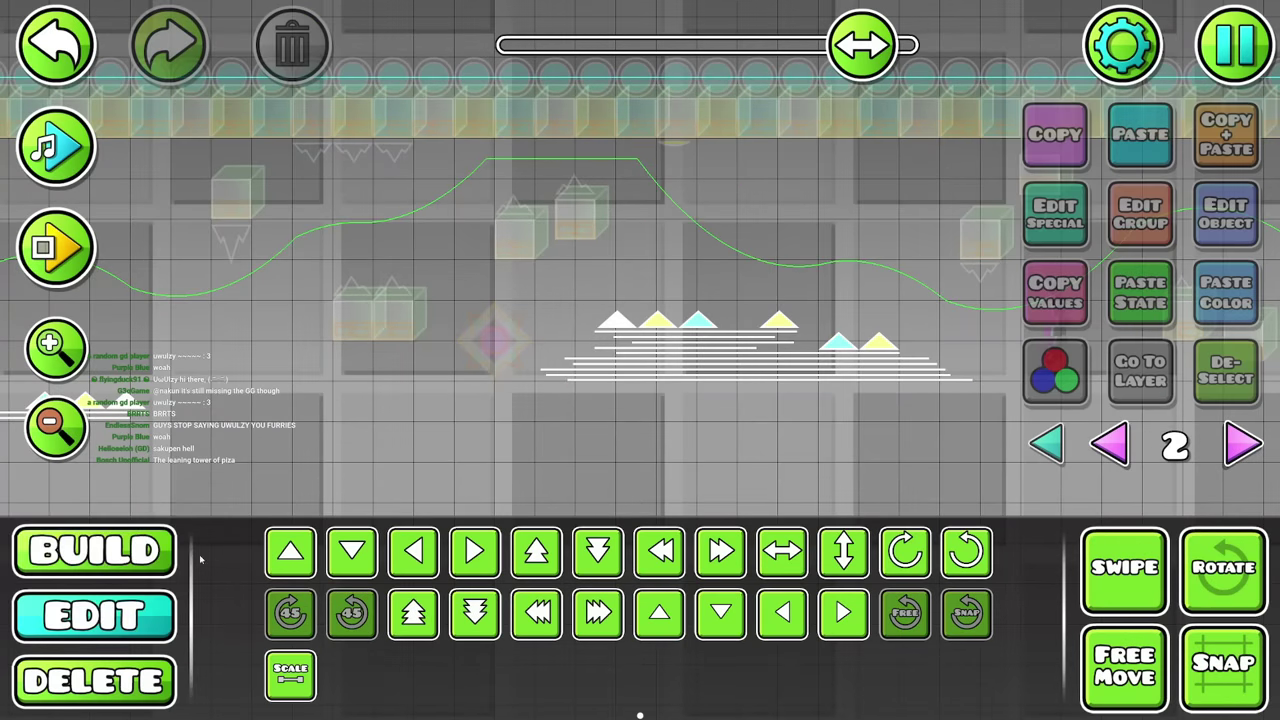
Place a solid black block below the spiked ornament and show all editor layers
left_click(206, 511)
left_click(285, 474)
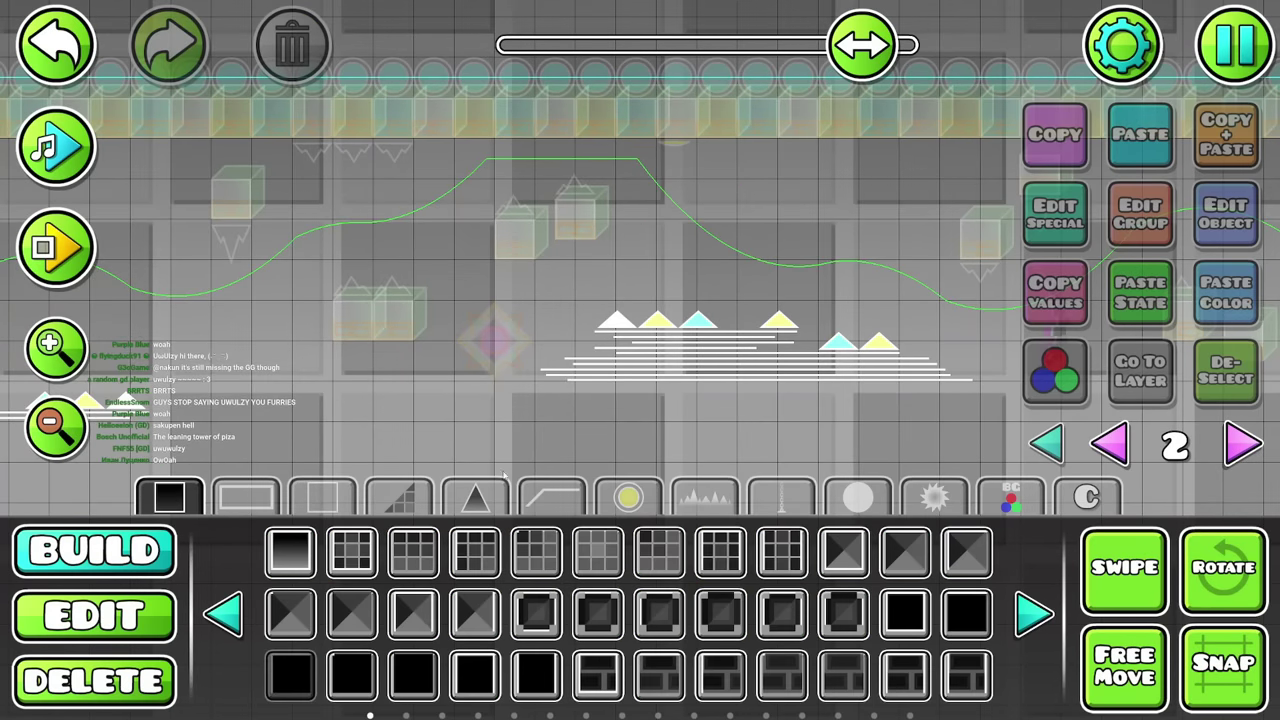
left_click(353, 402)
left_click(1046, 444)
left_click(94, 614)
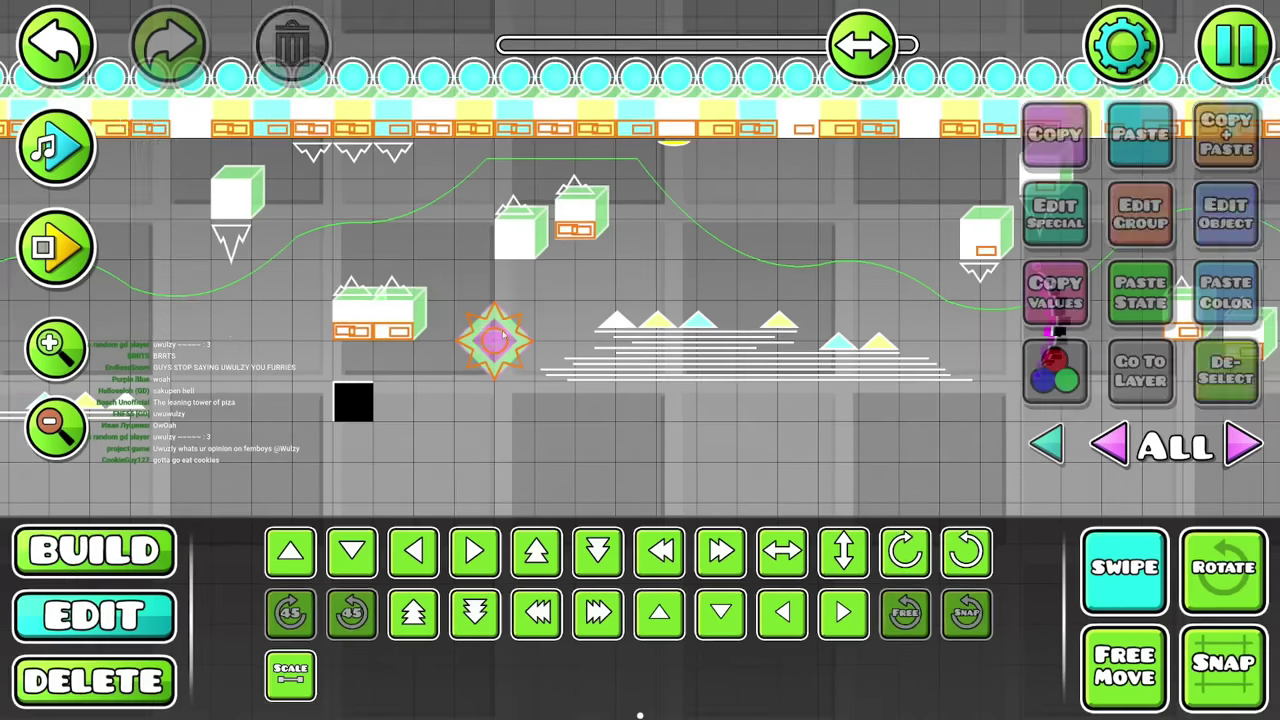
Select the whole spiked ornament and move it up slightly, about half a grid cell
left_click(493, 300)
left_click(94, 550)
left_click(250, 495)
left_click(94, 614)
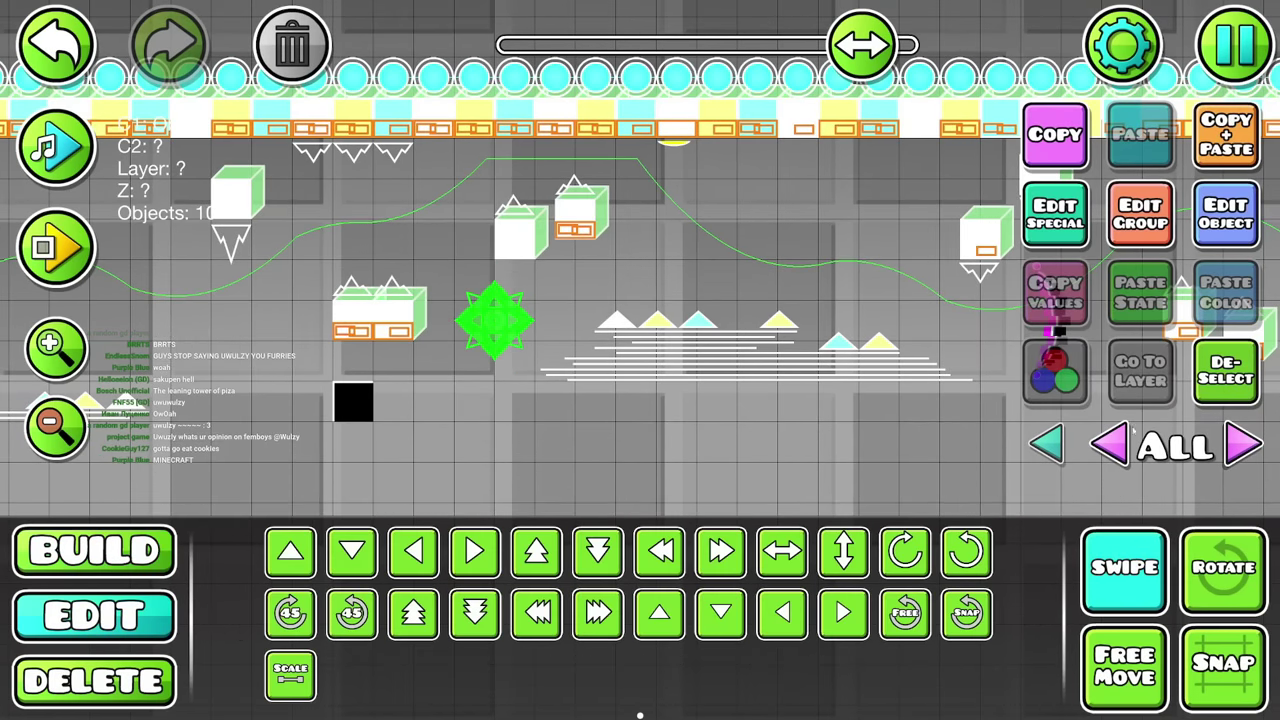
left_click(1226, 370)
Extend the black block into a long row filling the area beneath the stepped ground lines
left_click(370, 405)
left_click(94, 550)
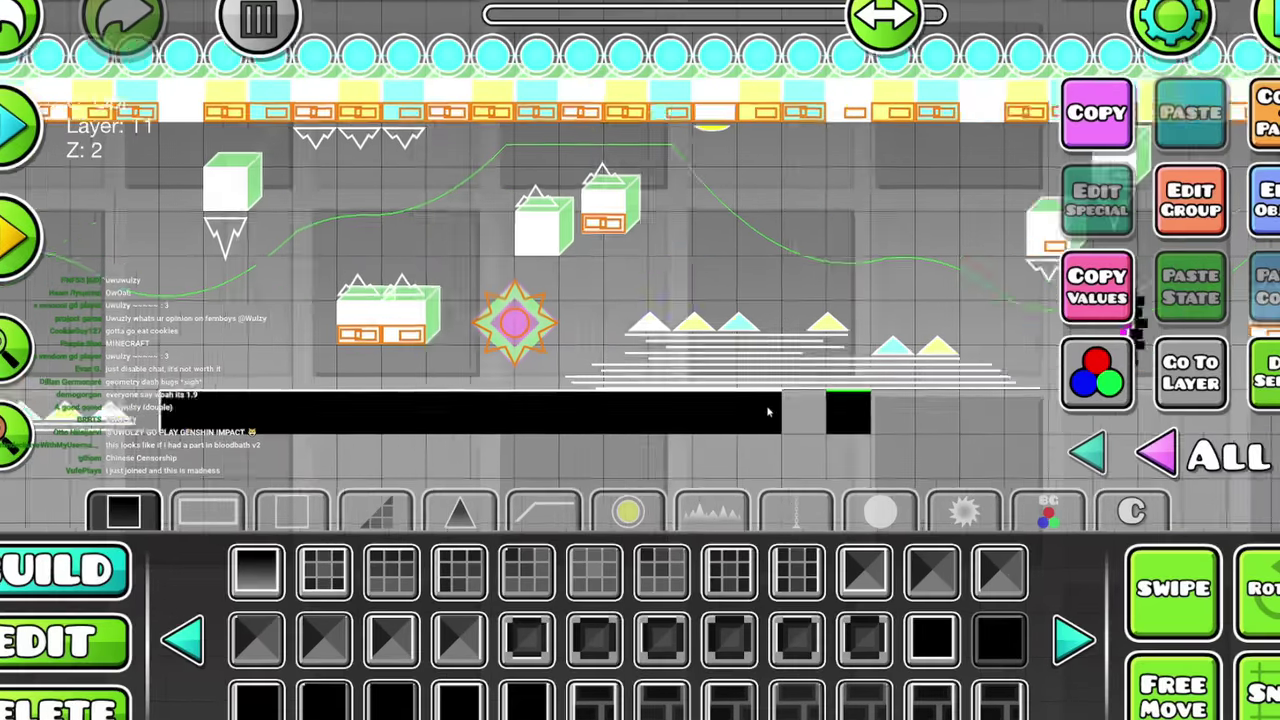
left_click_drag(703, 385, 609, 386)
key("2")
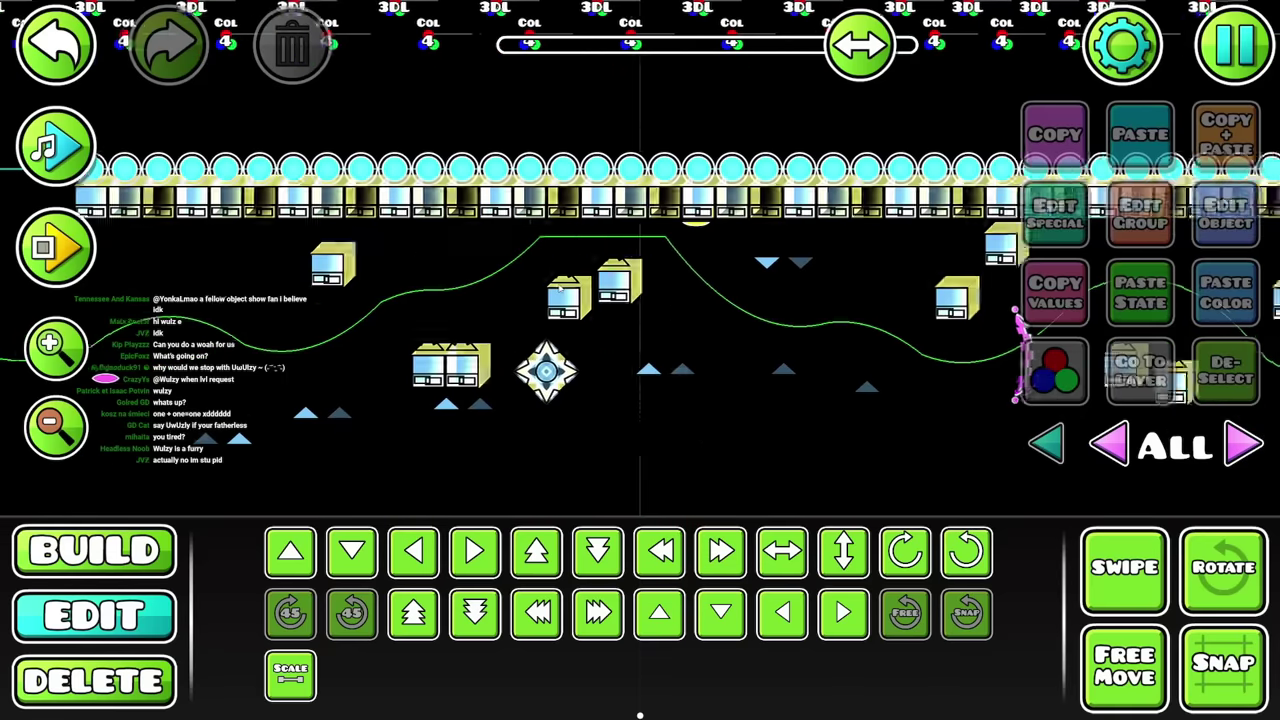
Place a jagged spike decoration beside the spiked ornament and set its detail colour to channel 1
key("1")
left_click(581, 352)
key("2")
key("3")
key("1")
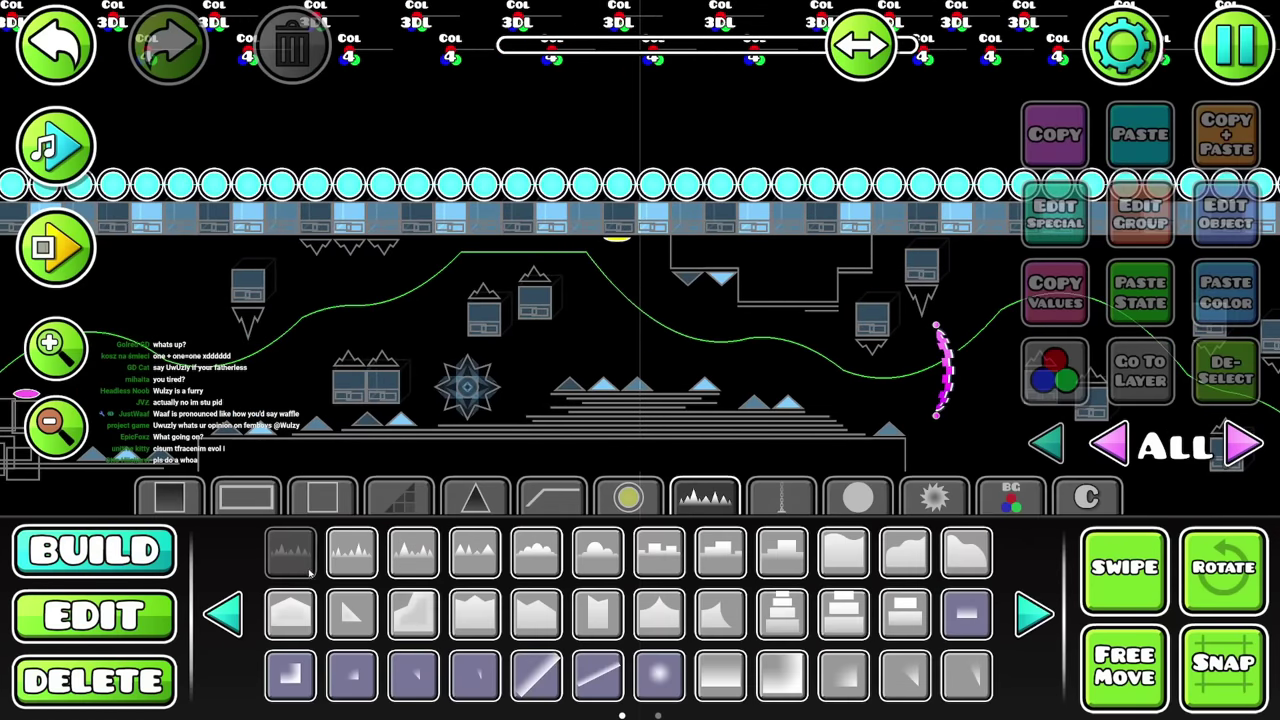
left_click(611, 353)
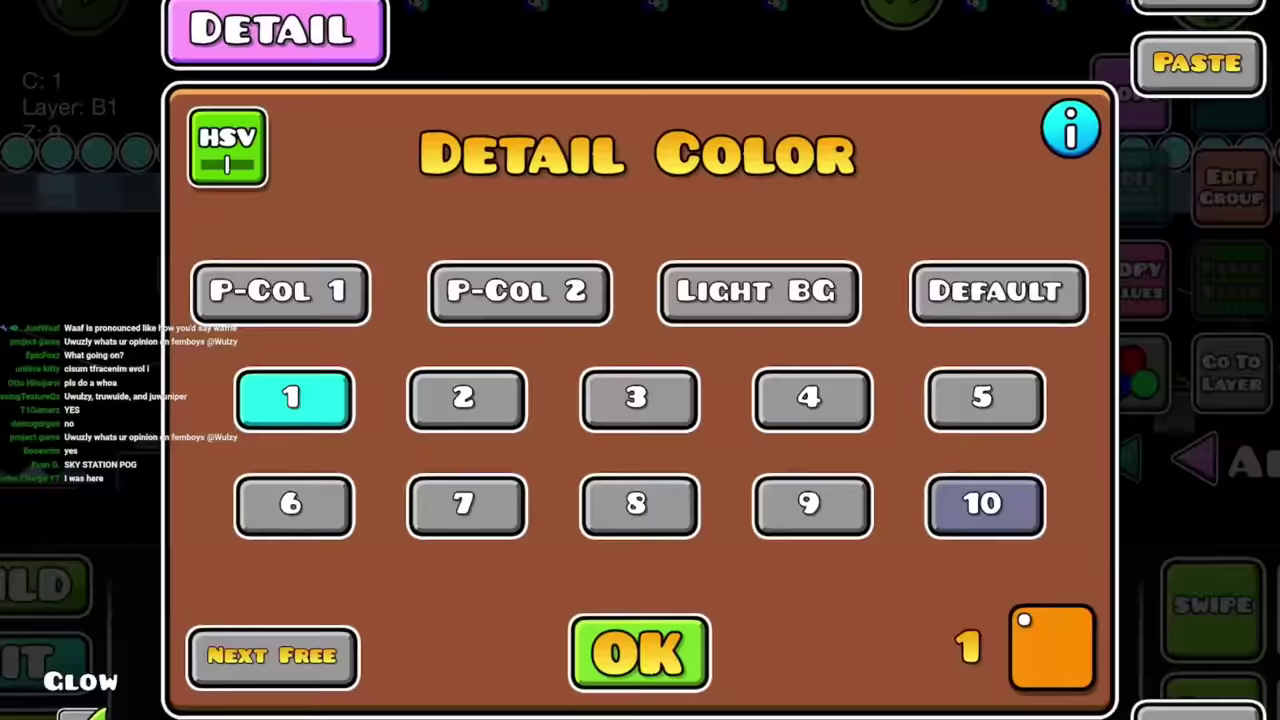
left_click(630, 608)
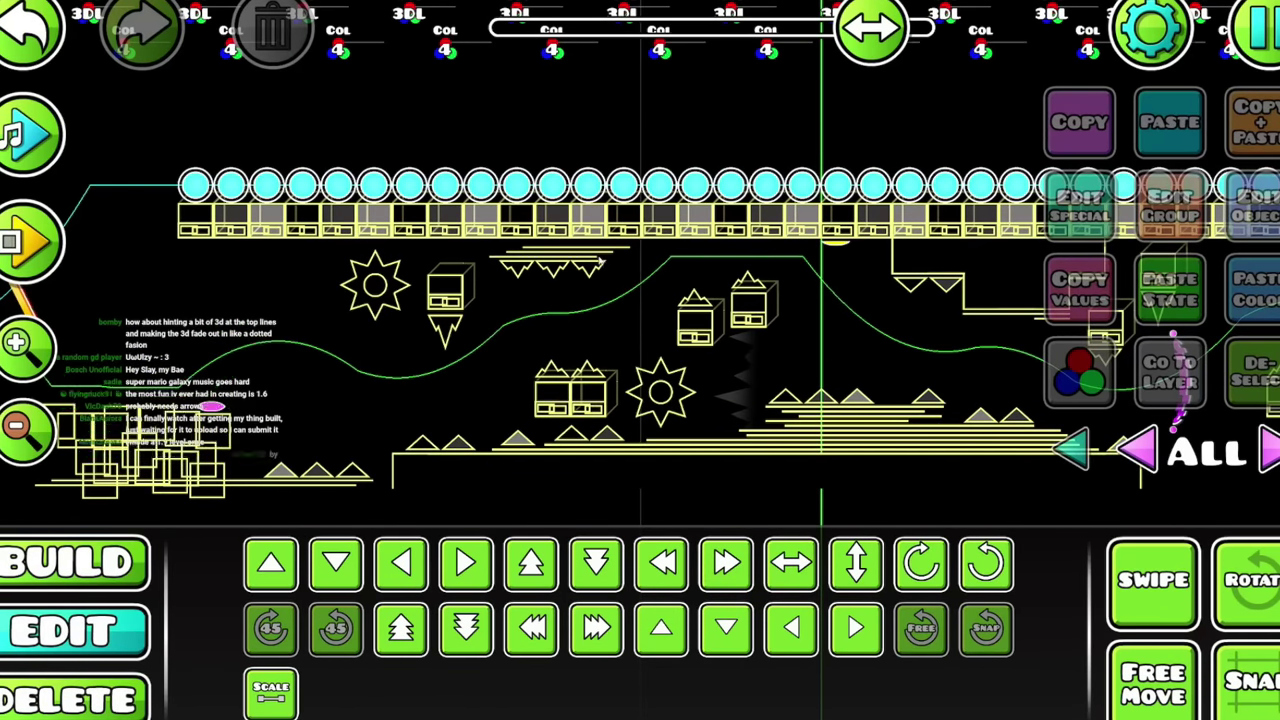
Copy the three line pieces above the hanging ceiling spikes to lengthen the stack of lines under the ceiling
left_click(630, 257)
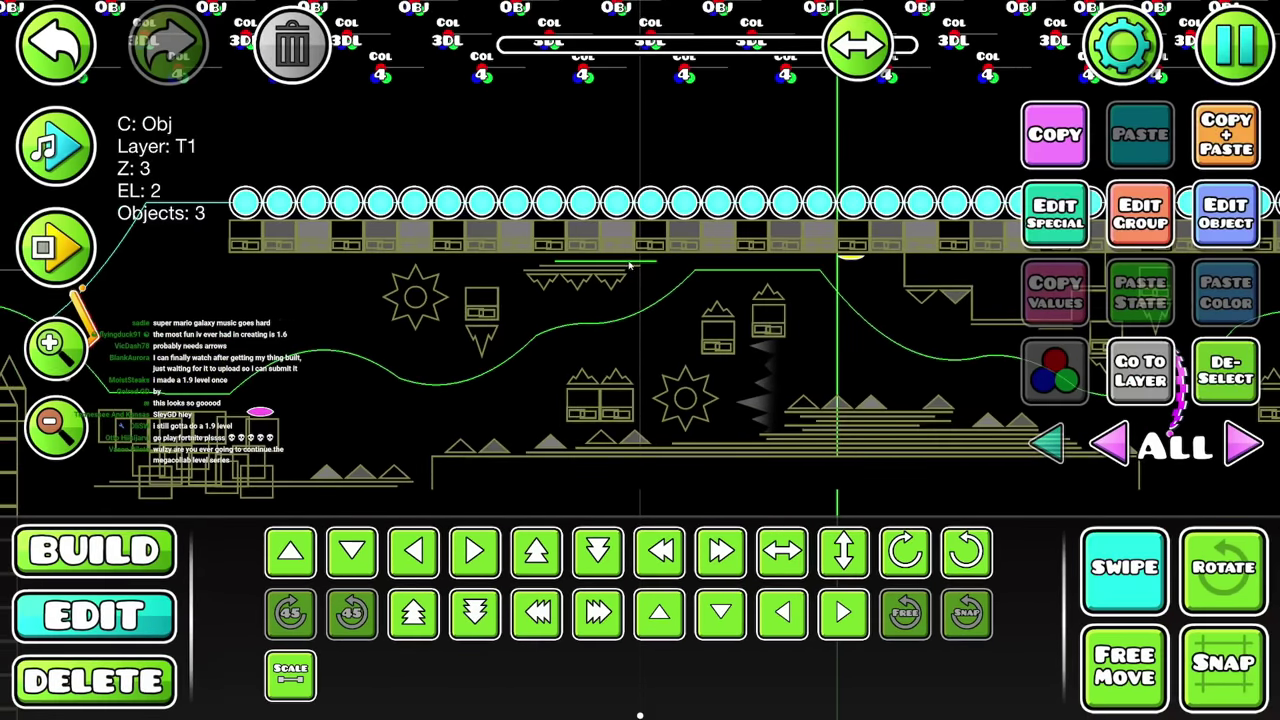
key("ctrl+c")
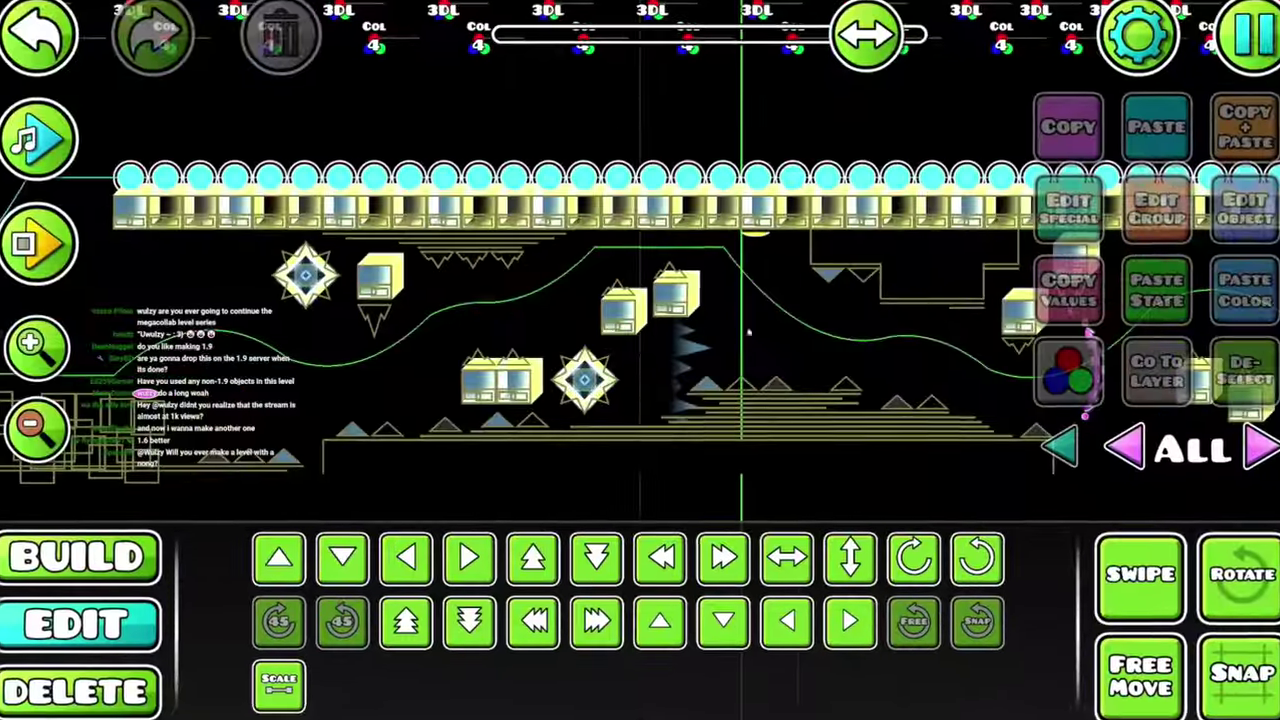
left_click(831, 329)
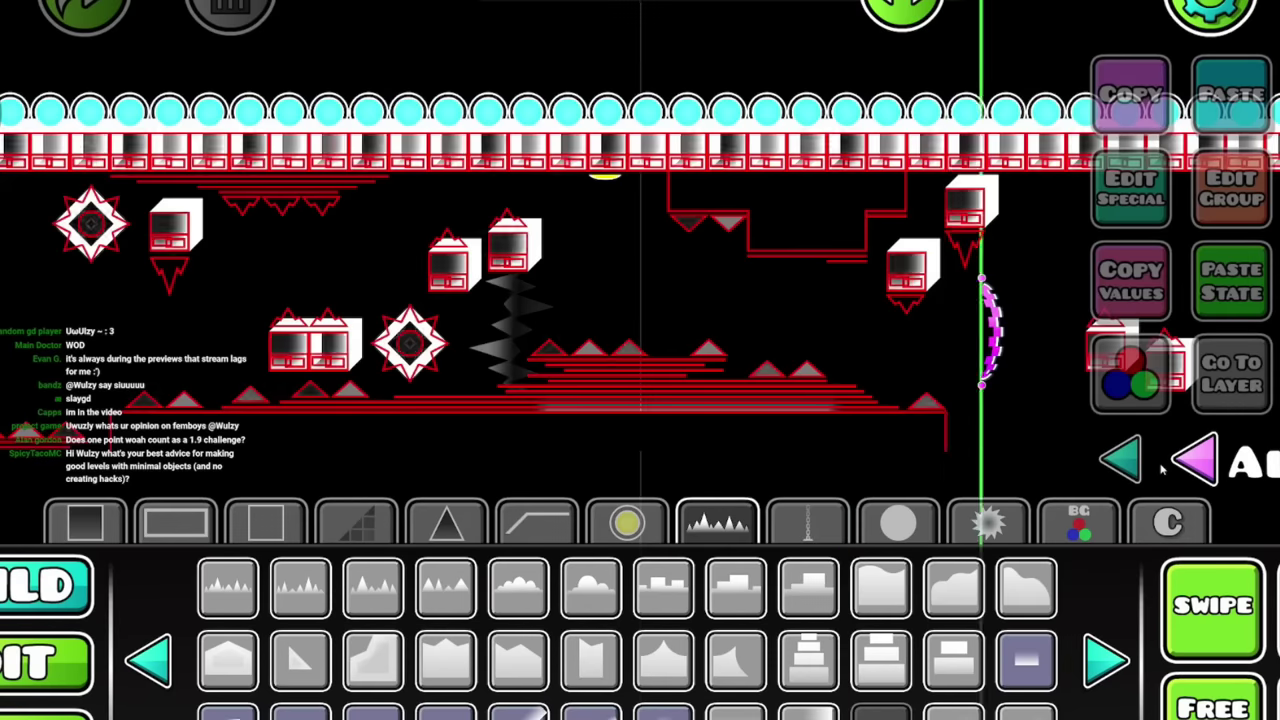
Extend the ground line past the purple portal and end it with an outline corner piece on layer 0
left_click(45, 662)
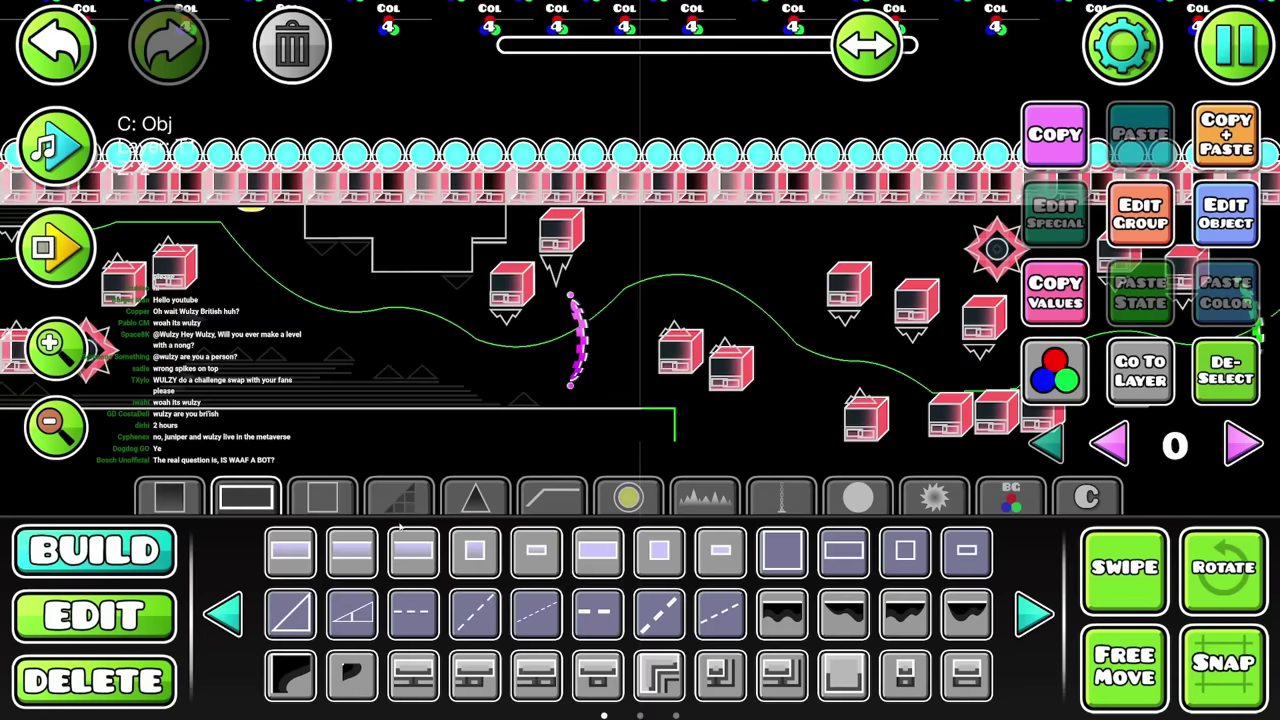
key("2")
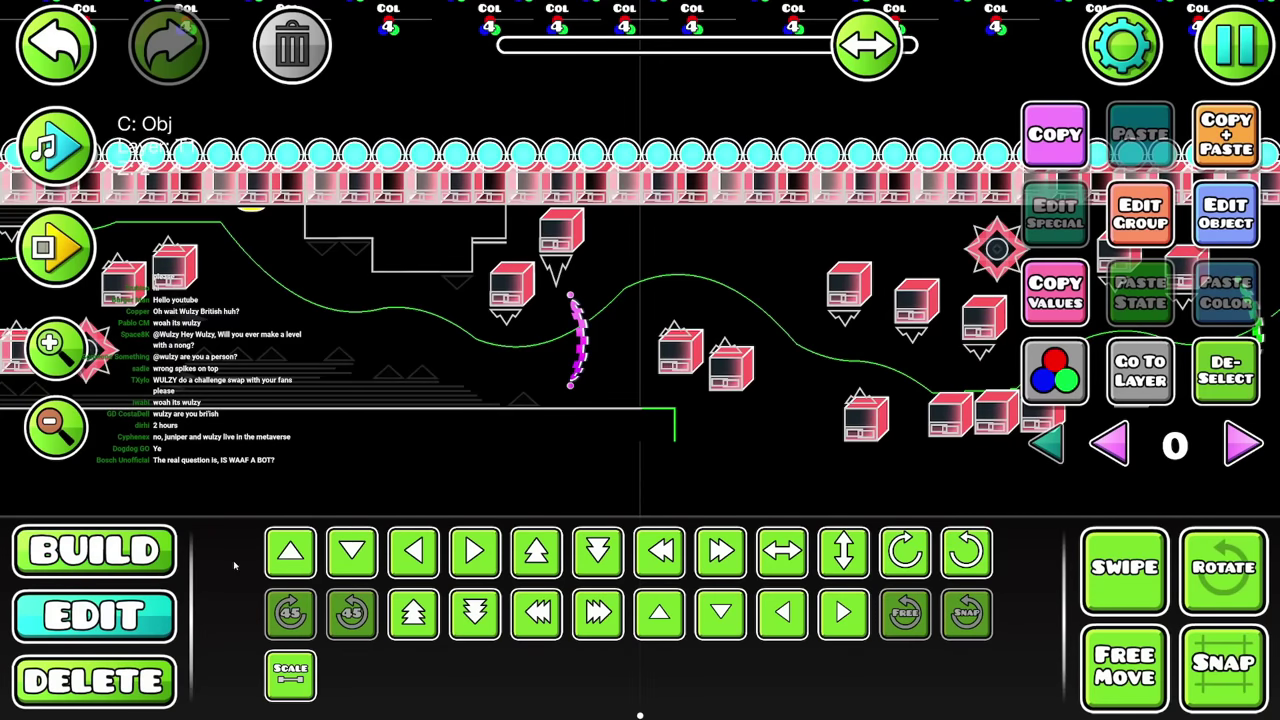
Place mirrored gradient glow pieces along the vertical line hanging below the 3D block past the purple portal
key("3")
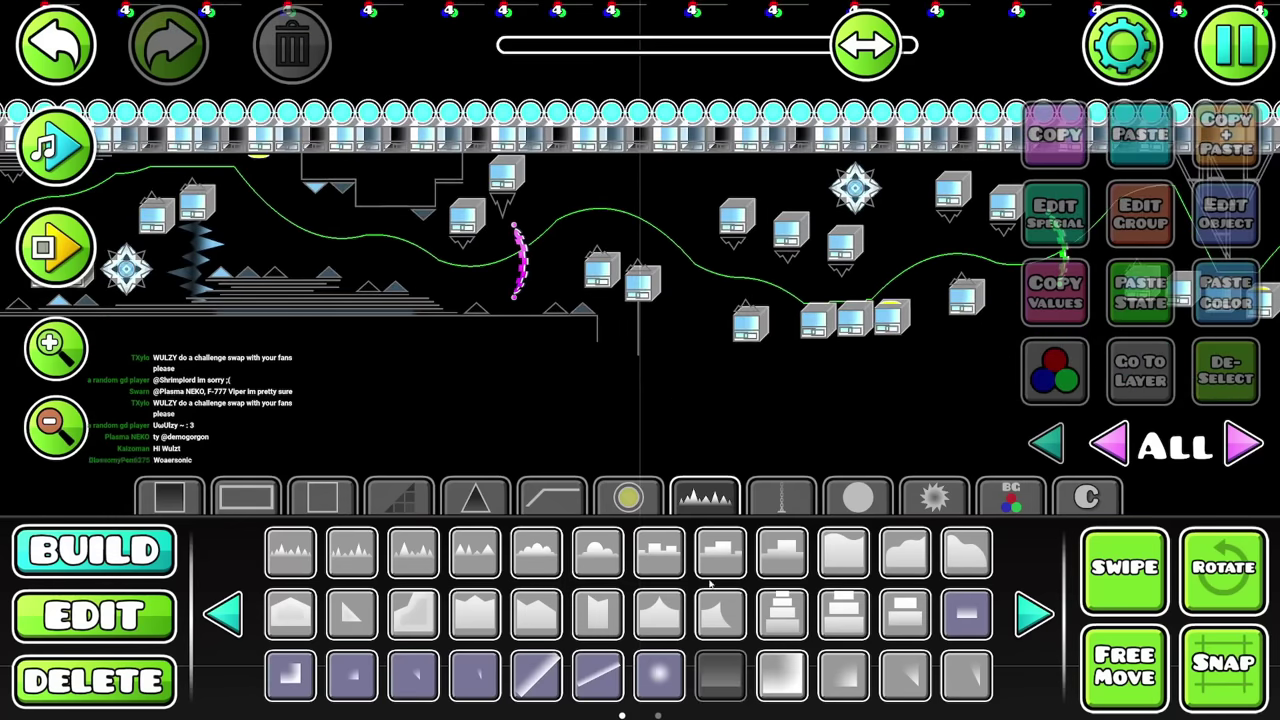
left_click(648, 416)
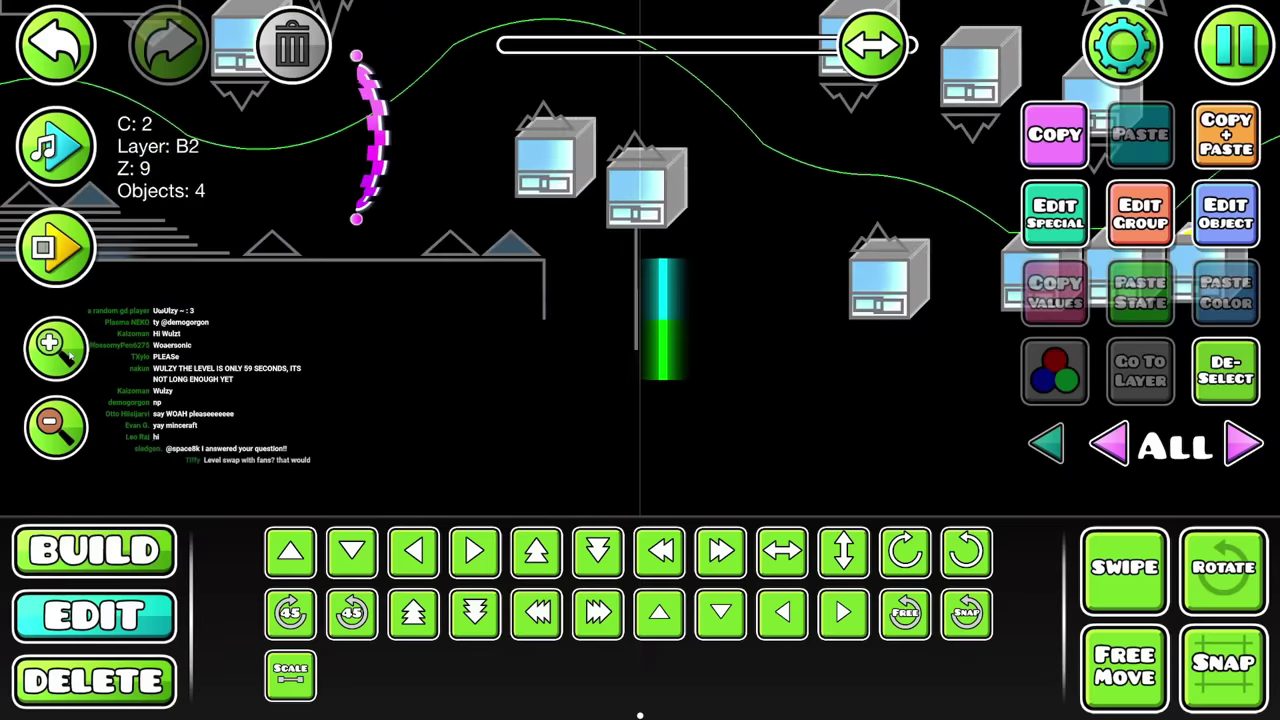
Add a copy of the hanging spikes and their line stack under the ceiling past the purple portal
scroll(324, 464, "down", 3)
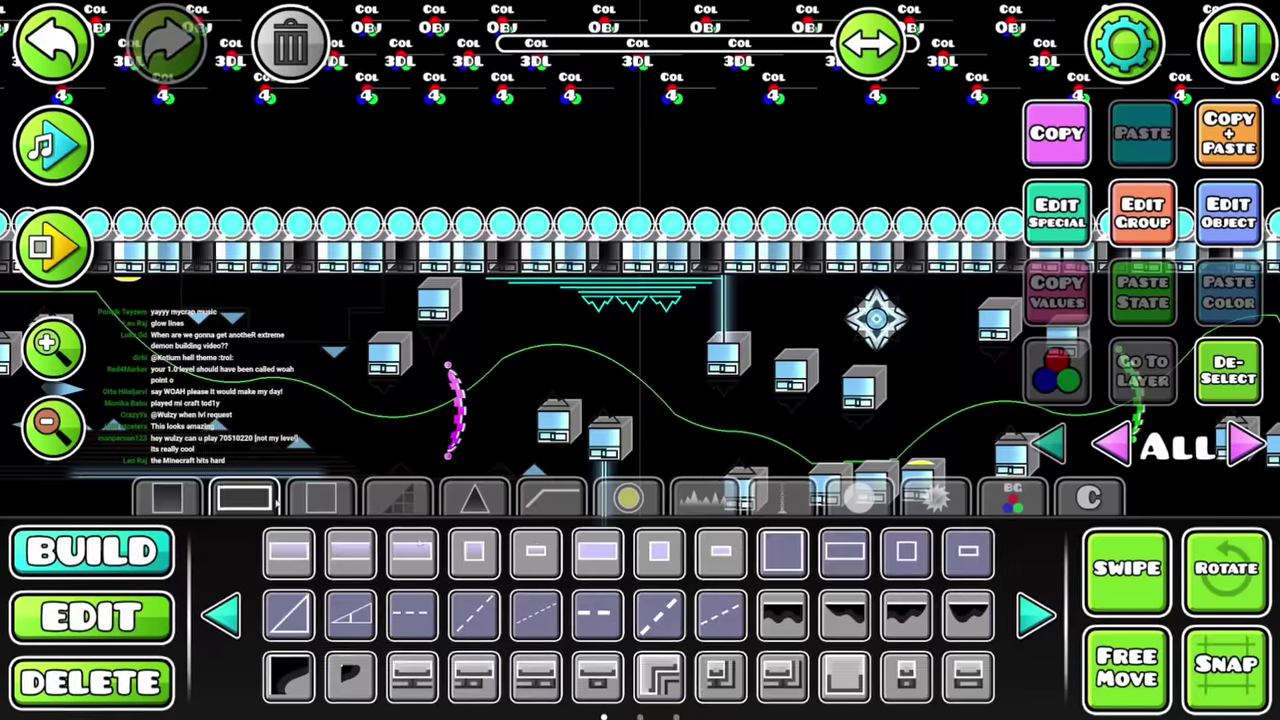
key("2")
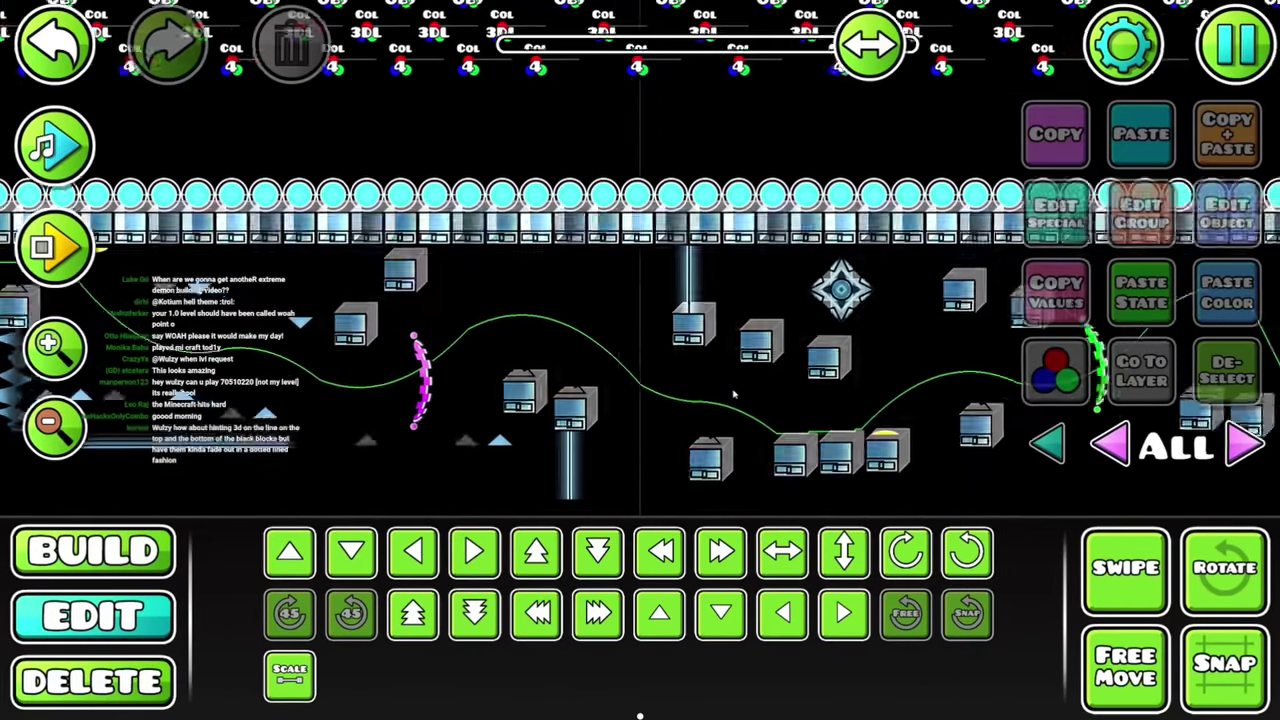
scroll(640, 330, "up", 2)
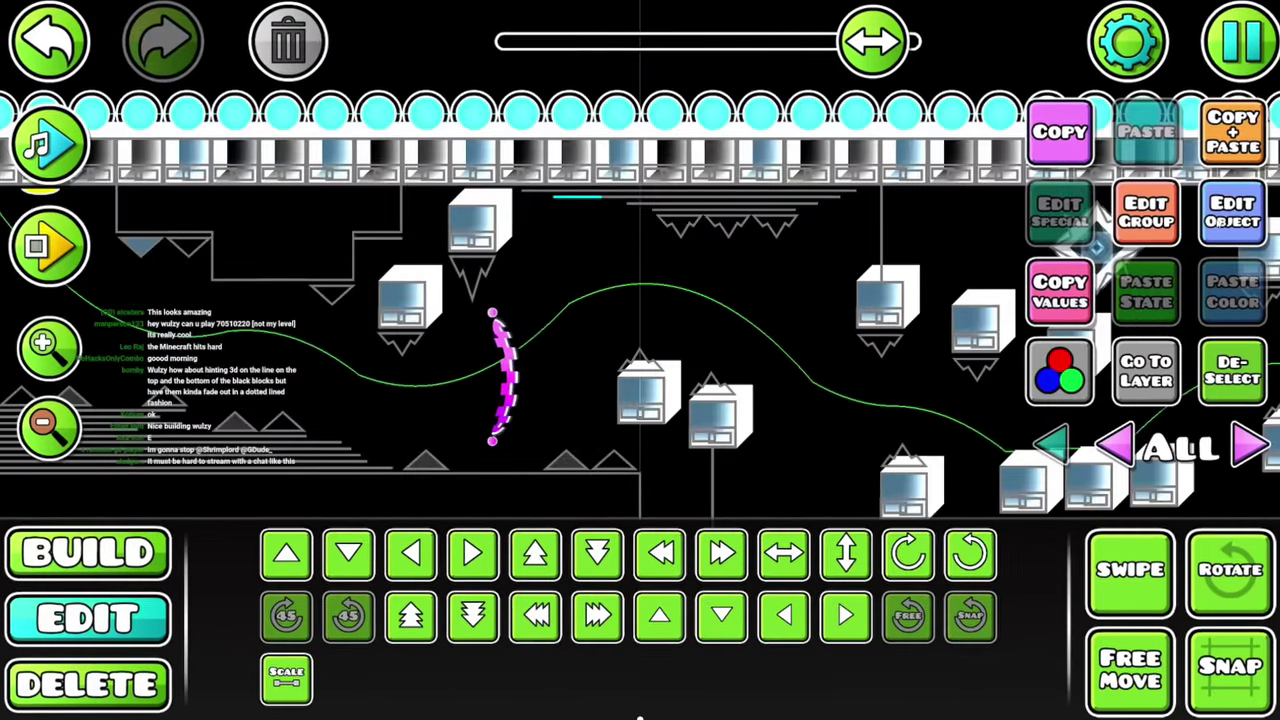
Select alternating 3D blocks along the ball path and vary their detail colours
scroll(640, 330, "down", 3)
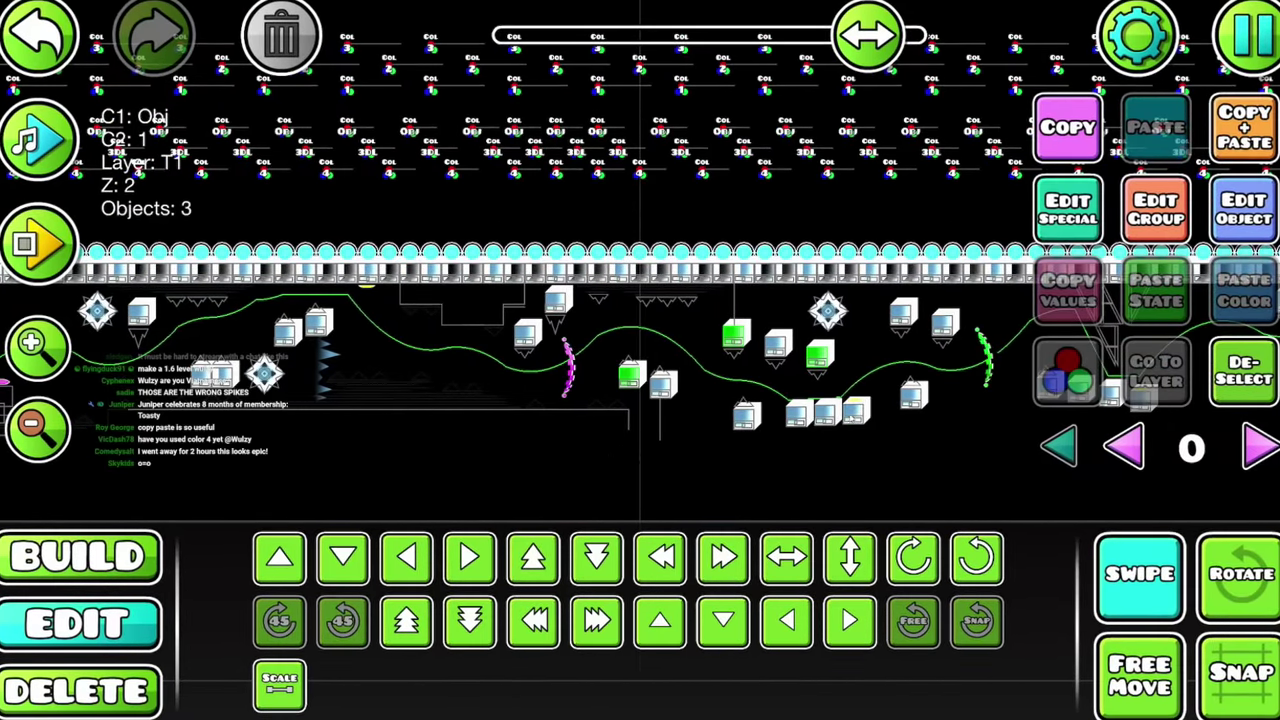
scroll(776, 302, "right", 2)
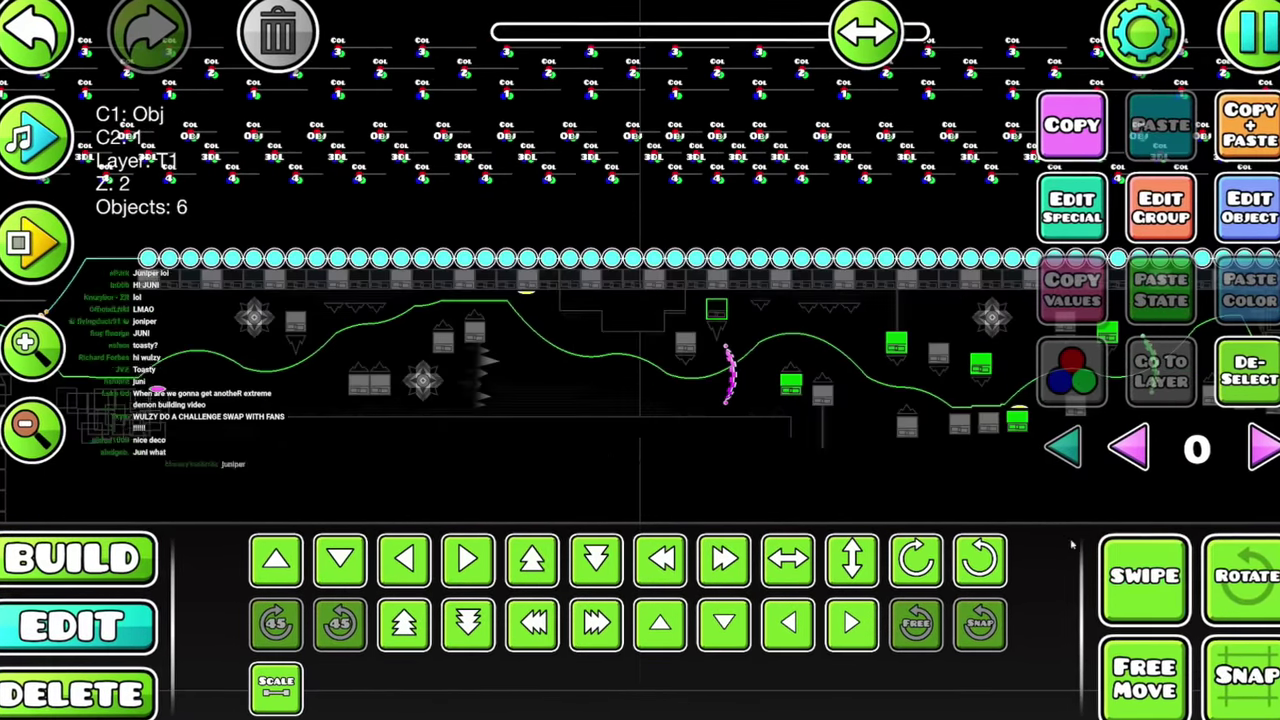
scroll(640, 360, "right", 6)
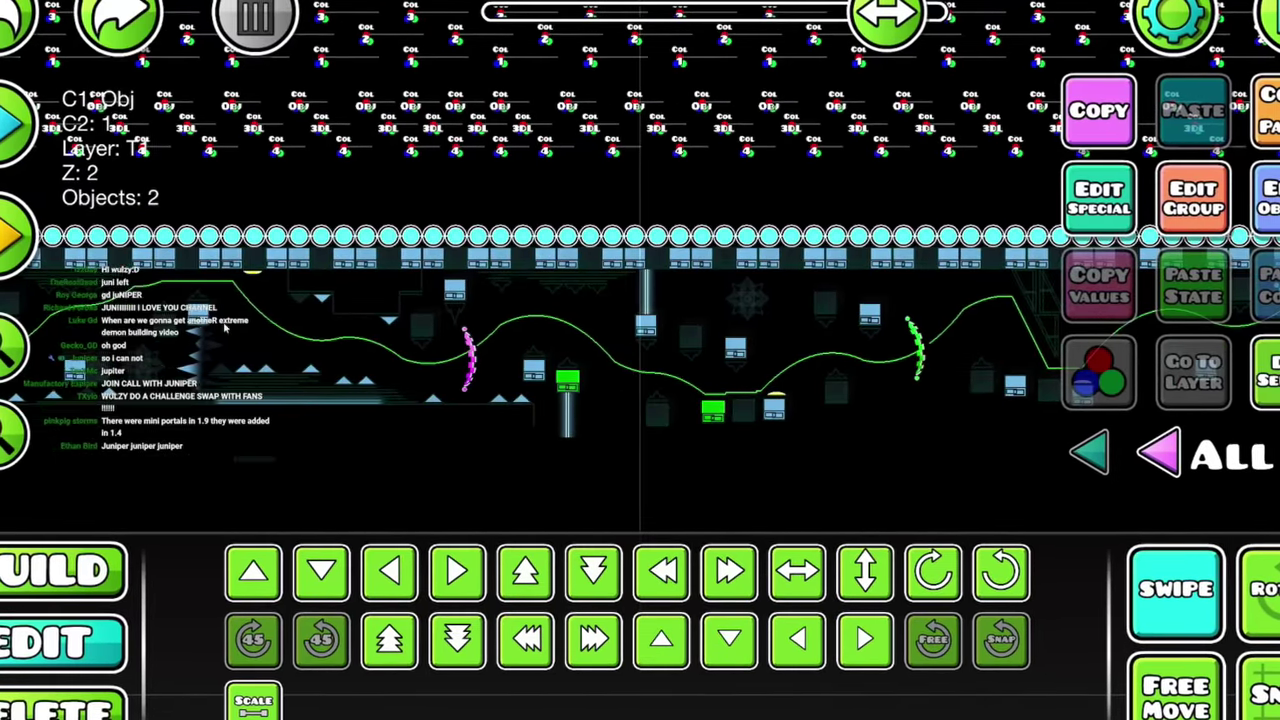
left_click_drag(634, 440, 506, 420)
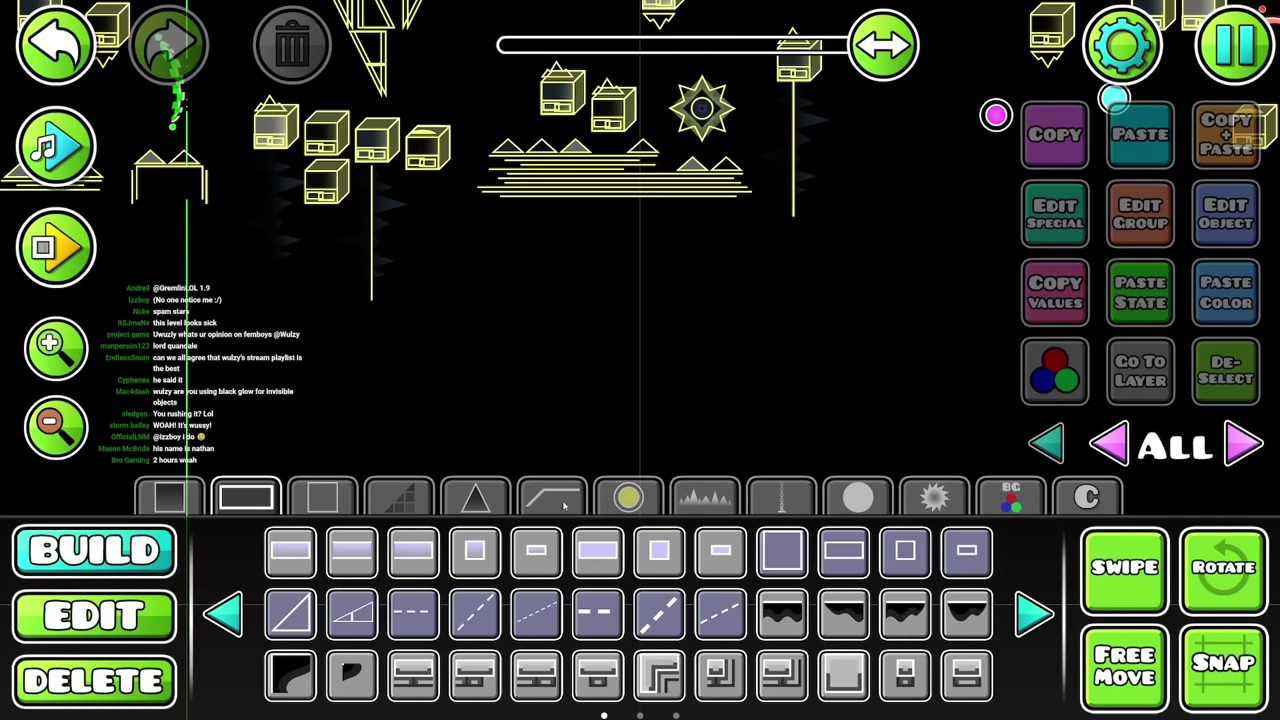
Build a large dark downward-pointing triangle from slope pieces in the empty area below the ground line stack
left_click(553, 342)
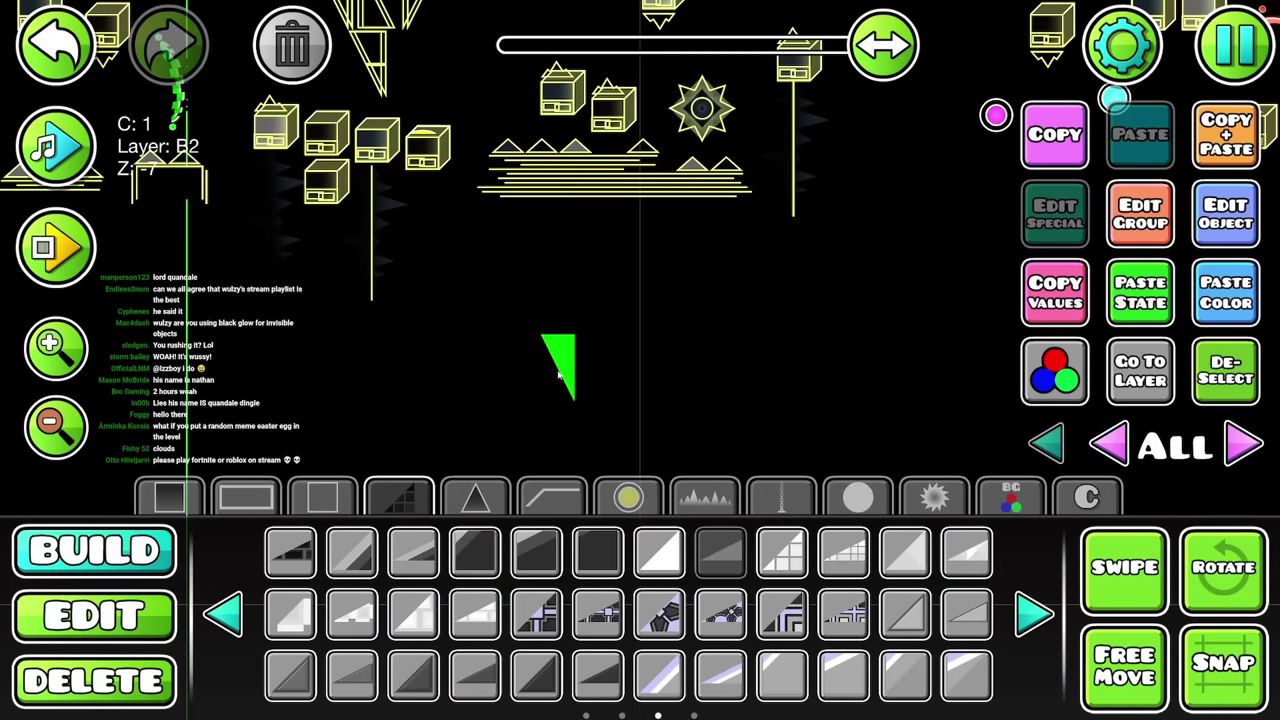
key("2")
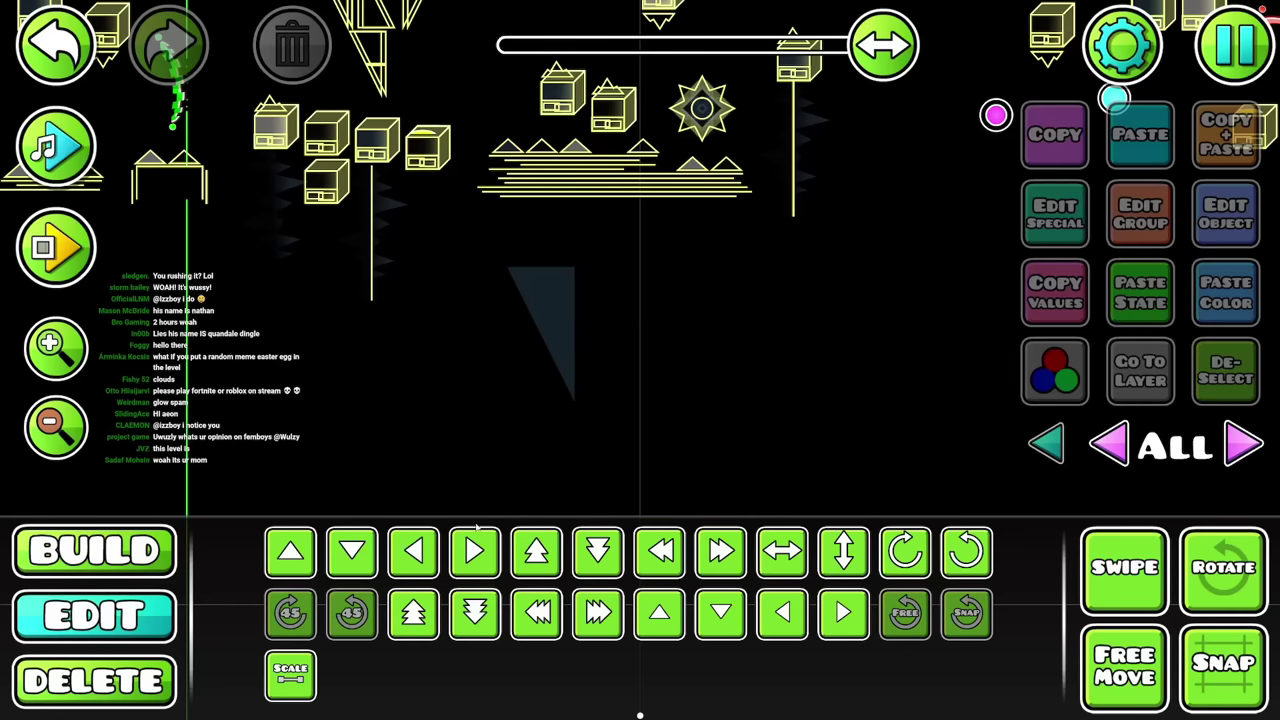
Place a gradient glow piece beside the dark triangle and edit its colour
key("1")
left_click(706, 494)
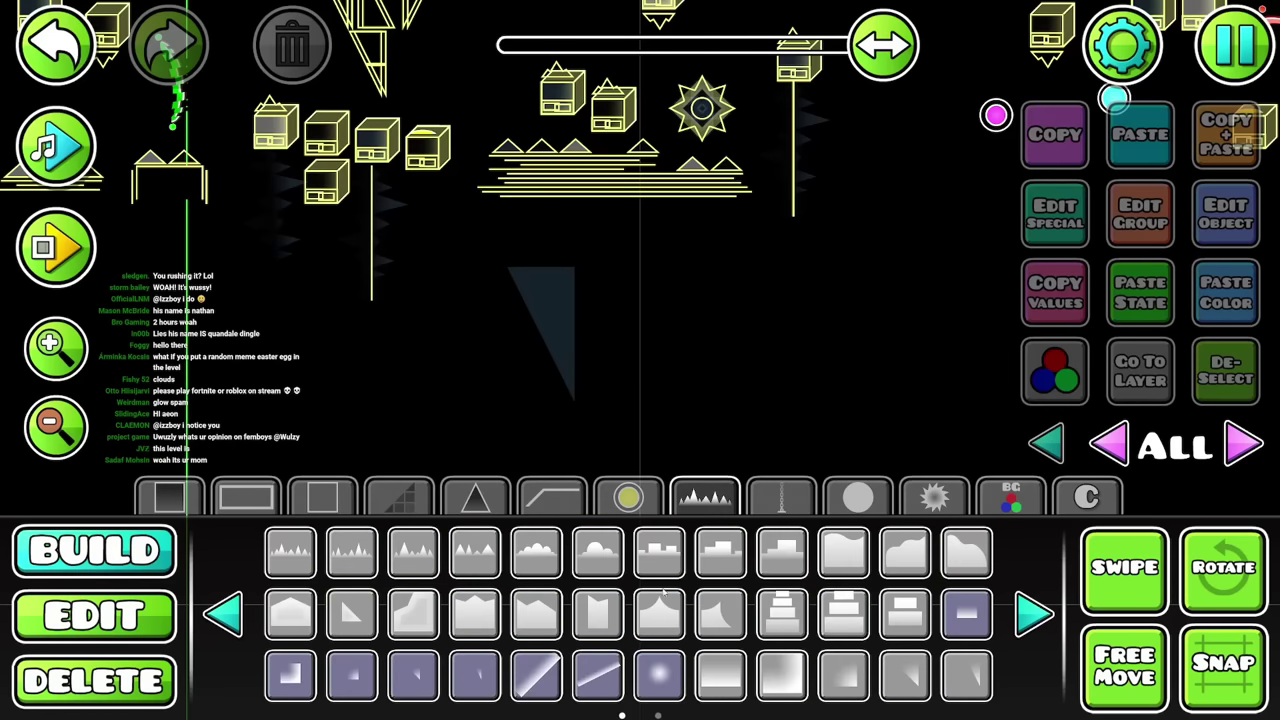
left_click(603, 305)
key("2")
left_click(1225, 213)
left_click(640, 606)
left_click(94, 551)
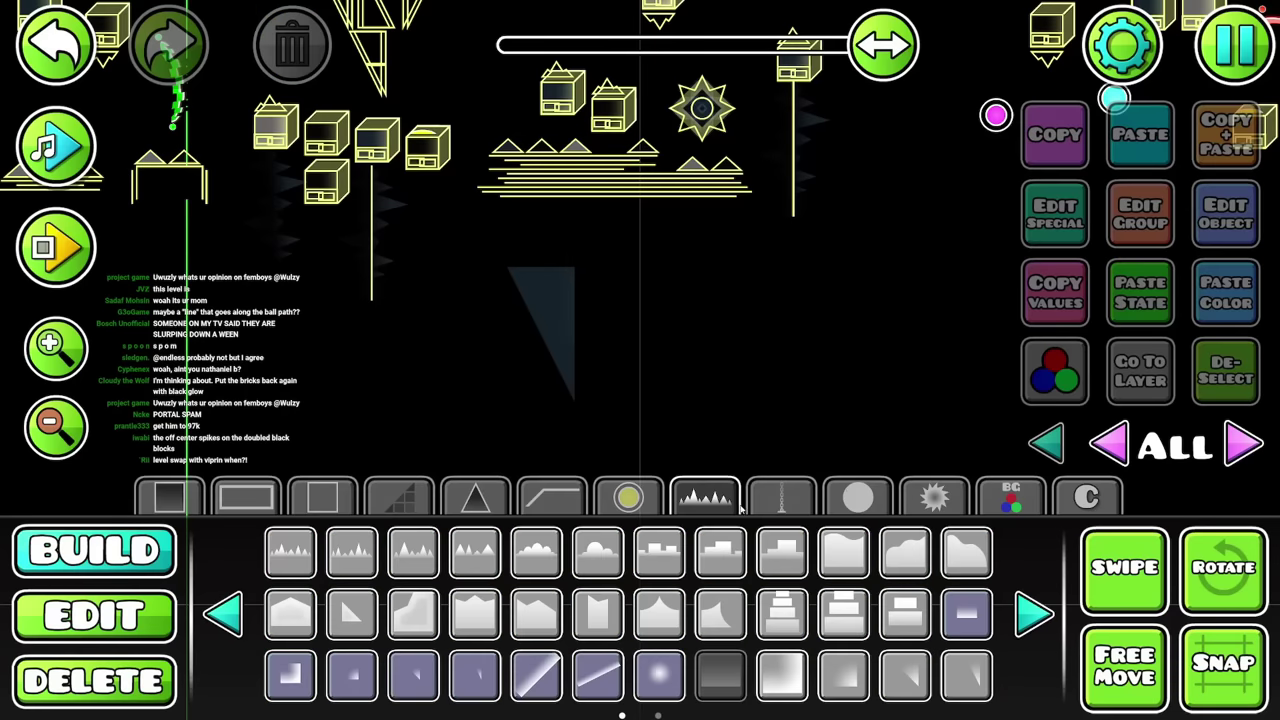
Place a decoration piece over the dark triangle and set its detail colour to channel 3
left_click(857, 497)
left_click(557, 320)
left_click(1225, 213)
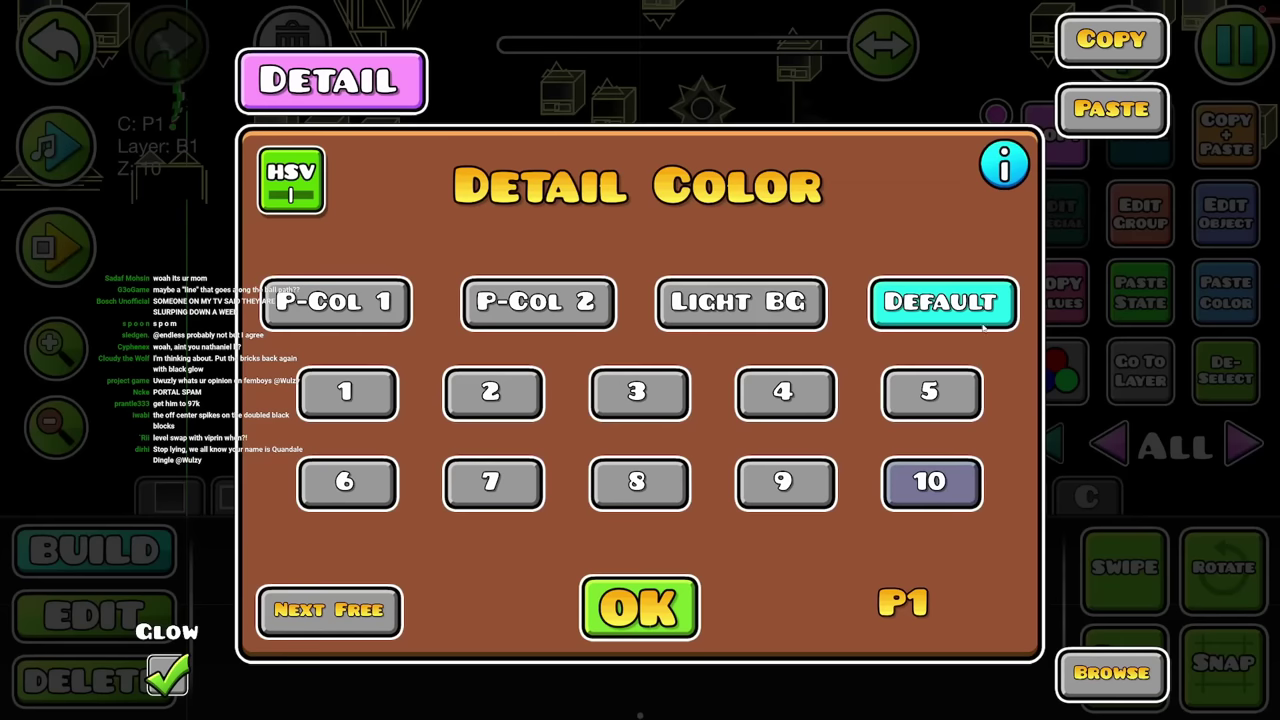
left_click(634, 391)
left_click(640, 606)
Spell GOAH from small decoration pieces above the level, scale the pieces up and move the lettering to the section's start
key("2")
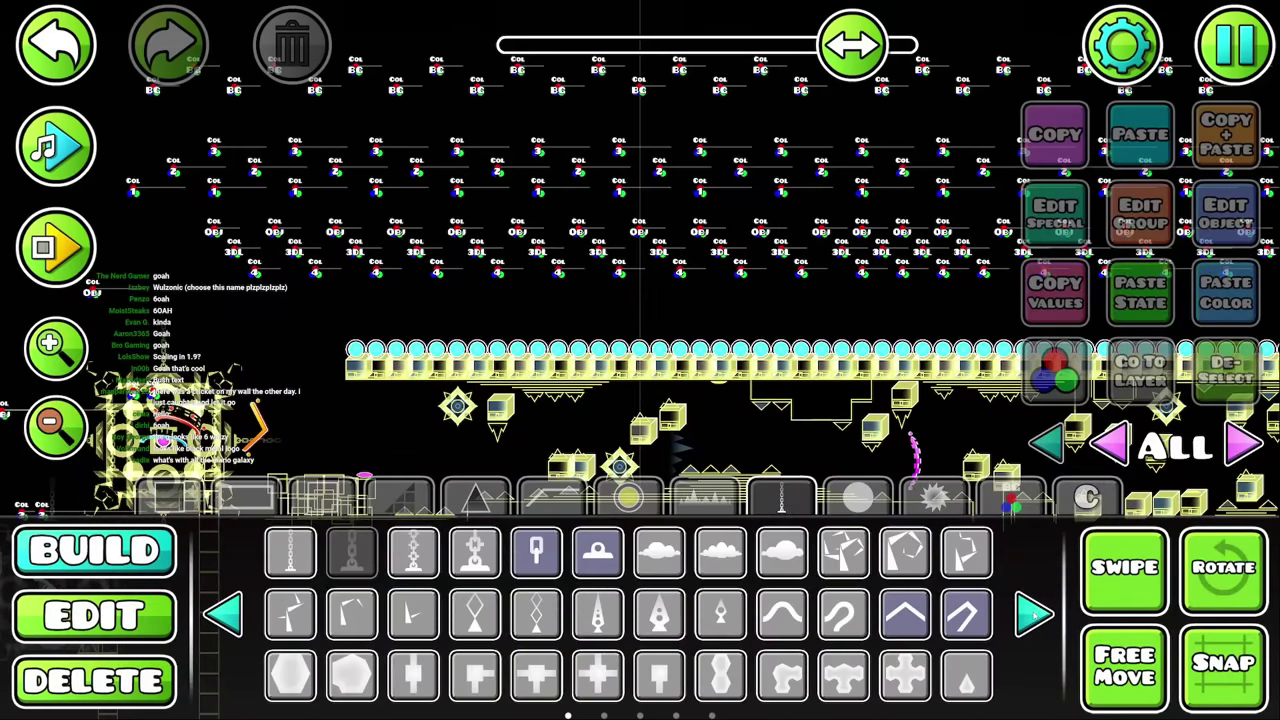
left_click(1030, 614)
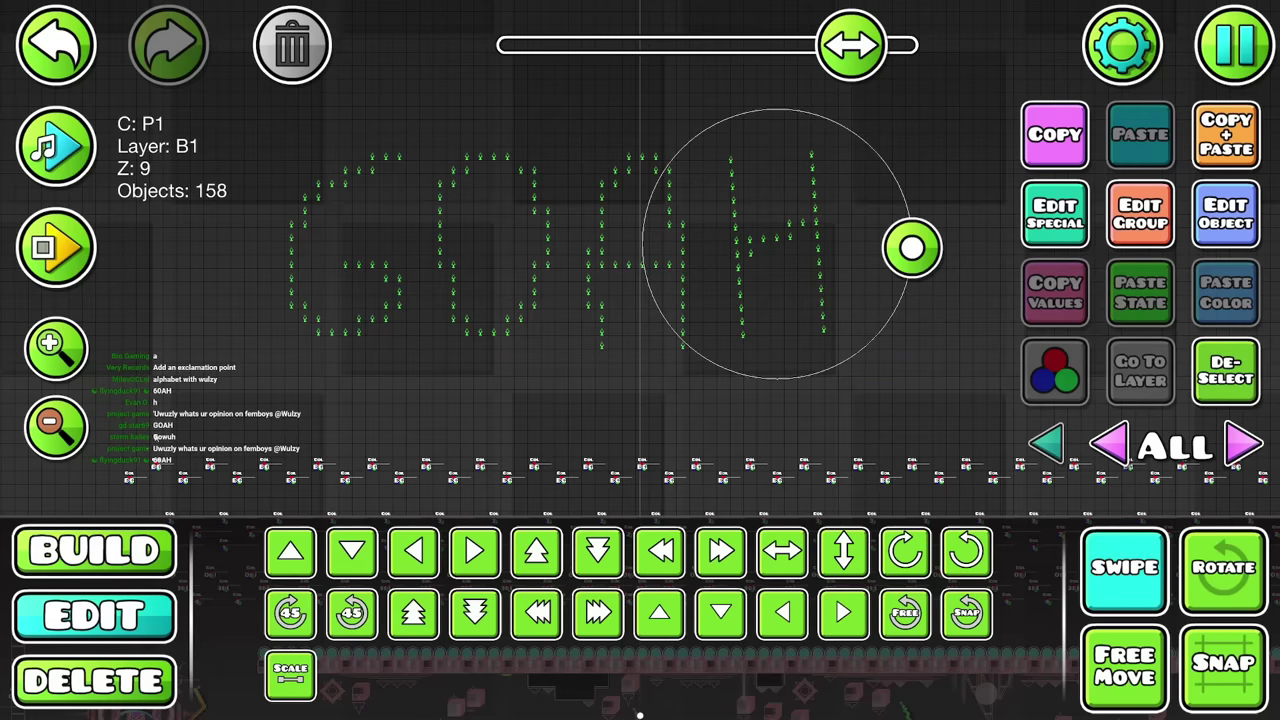
left_click(290, 677)
left_click_drag(513, 201, 735, 214)
left_click_drag(300, 210, 523, 224)
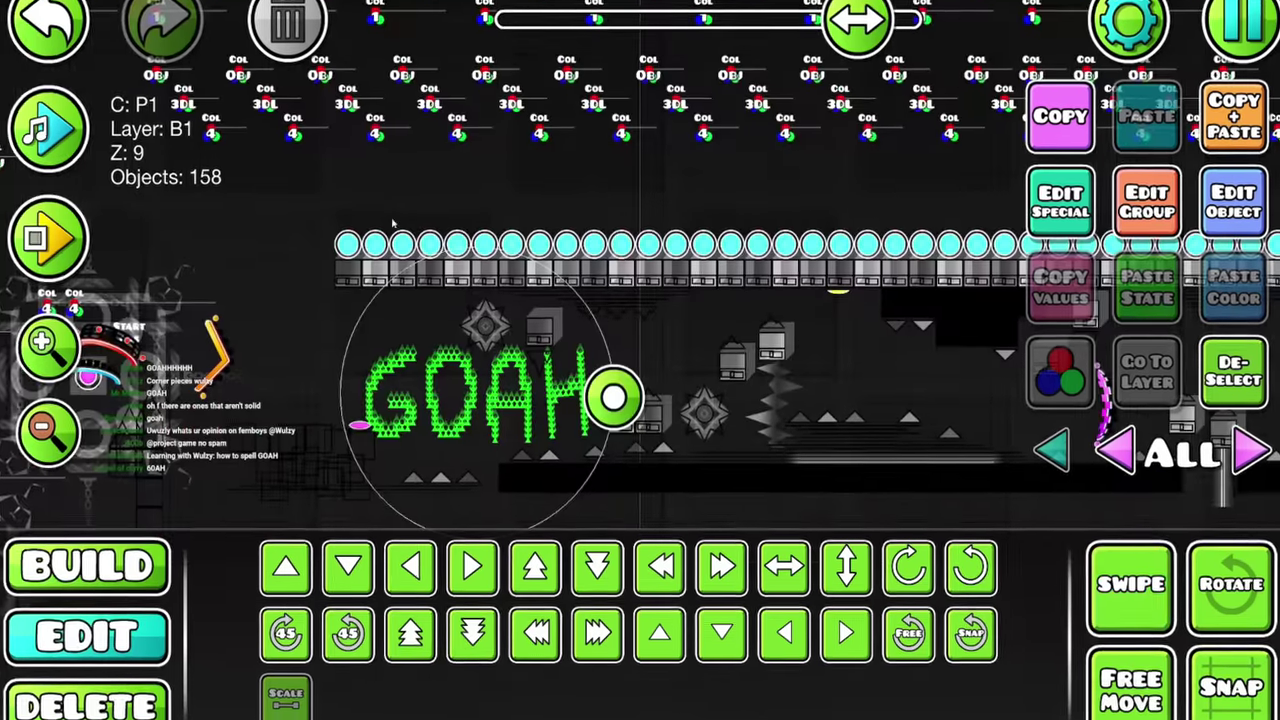
Shrink the GOAH lettering to a scale of 0.60, then enlarge its individual pieces to thicken the letters
key("Tab")
key("Tab")
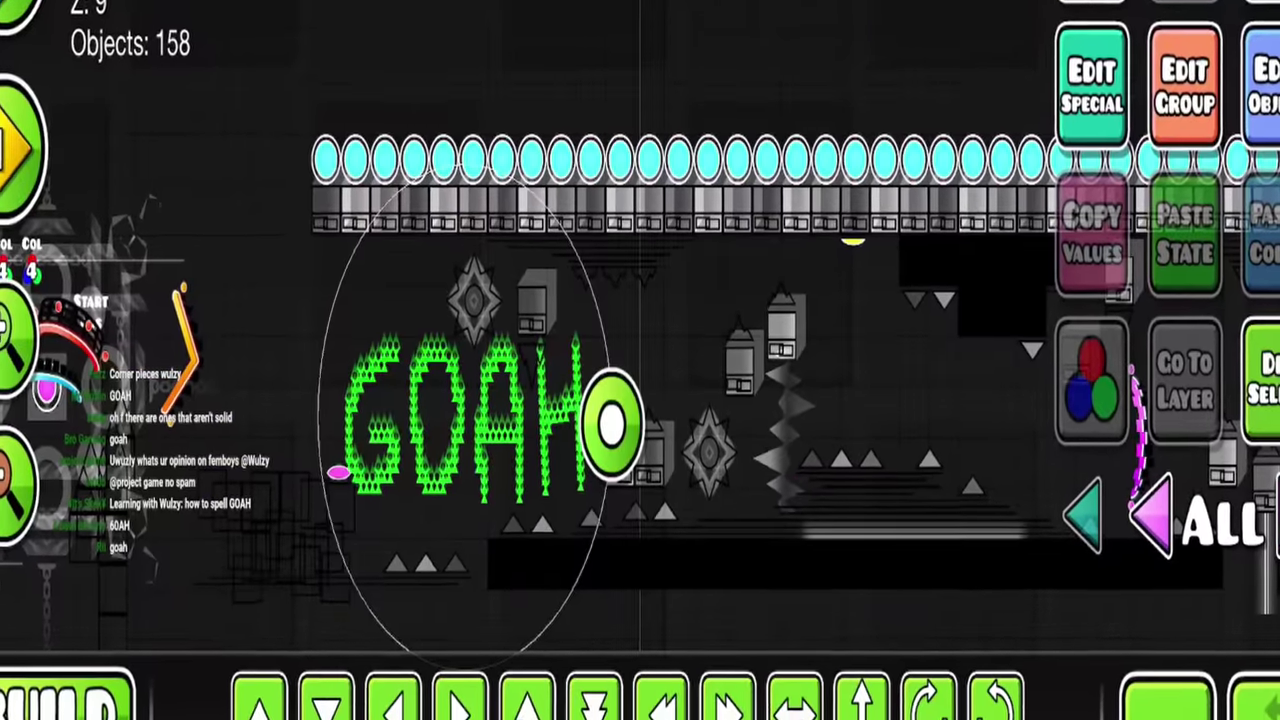
left_click(265, 719)
left_click_drag(495, 451, 257, 451)
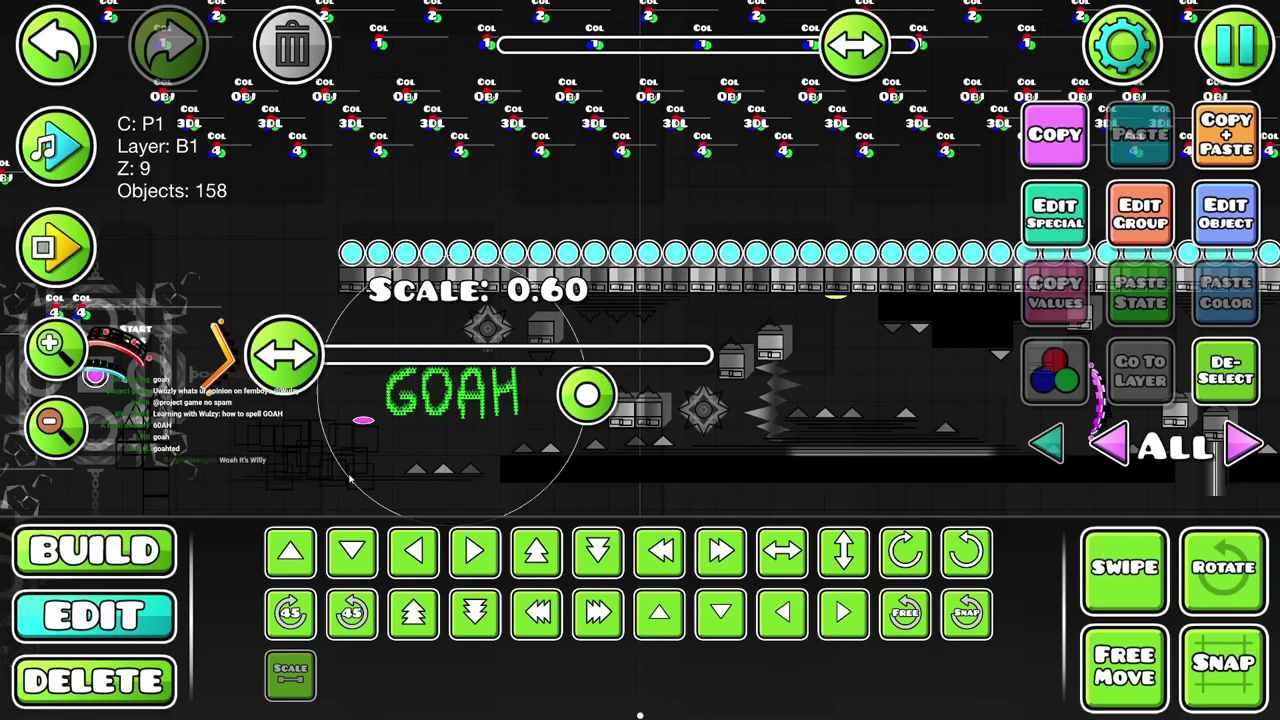
key("Tab")
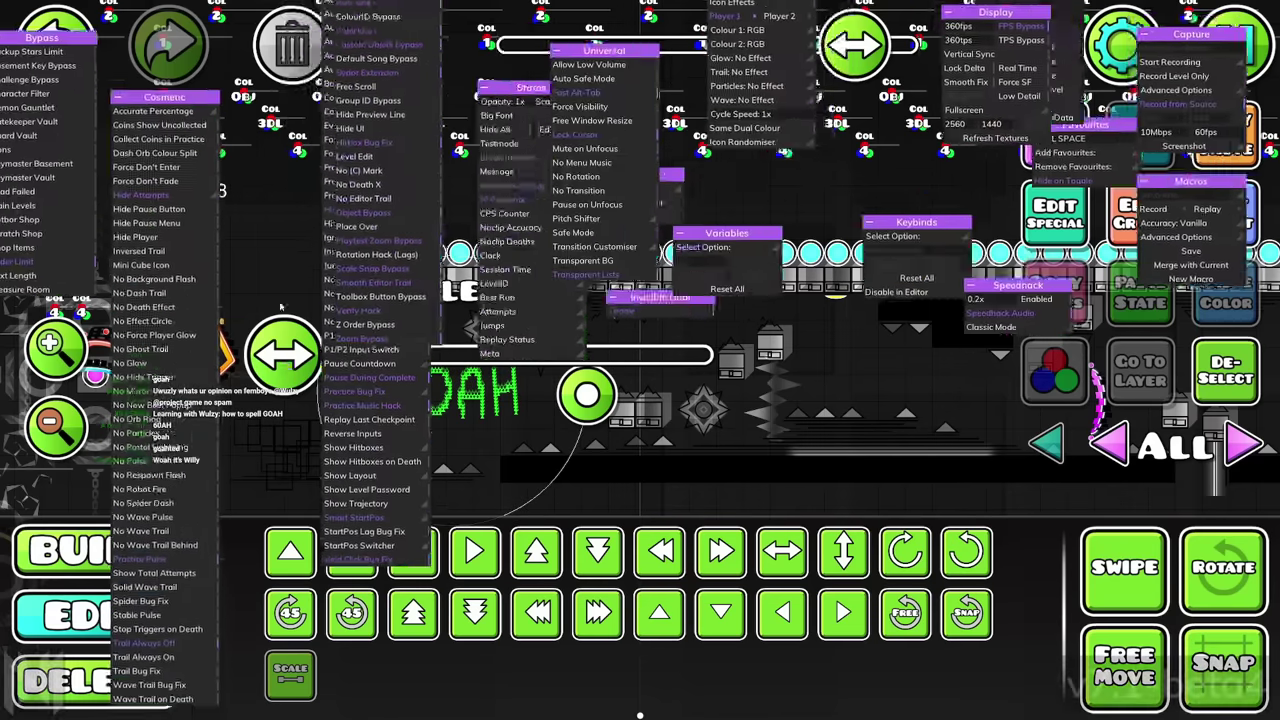
key("Tab")
left_click_drag(284, 354, 397, 382)
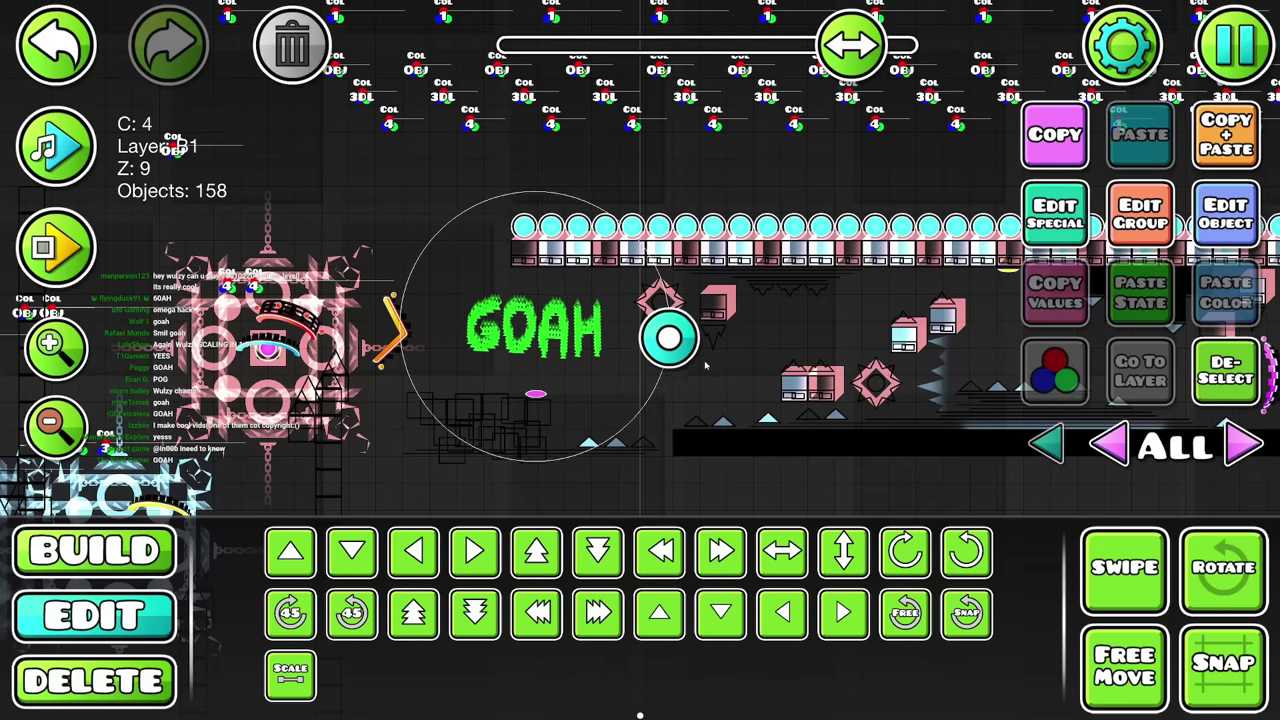
Recolour the letters of GOAH individually, assigning detail colour channel 3 to one of them
left_click(1226, 213)
left_click(646, 394)
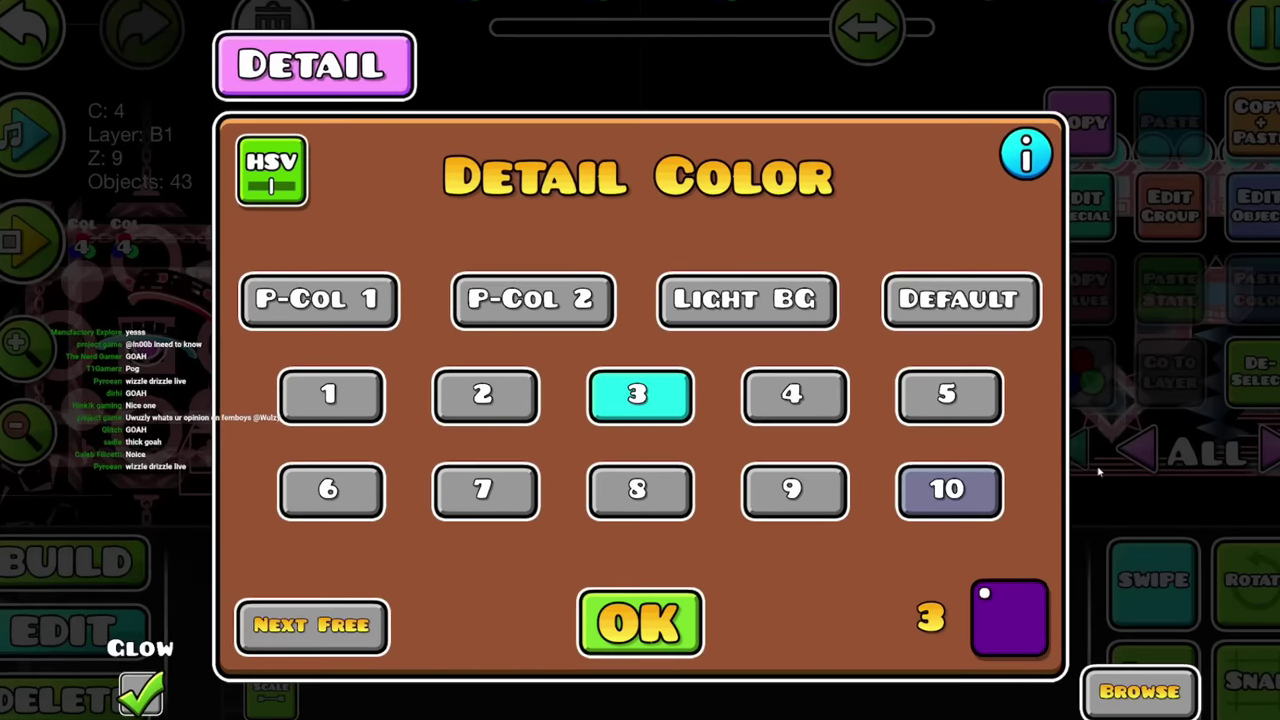
left_click(640, 606)
left_click(1255, 370)
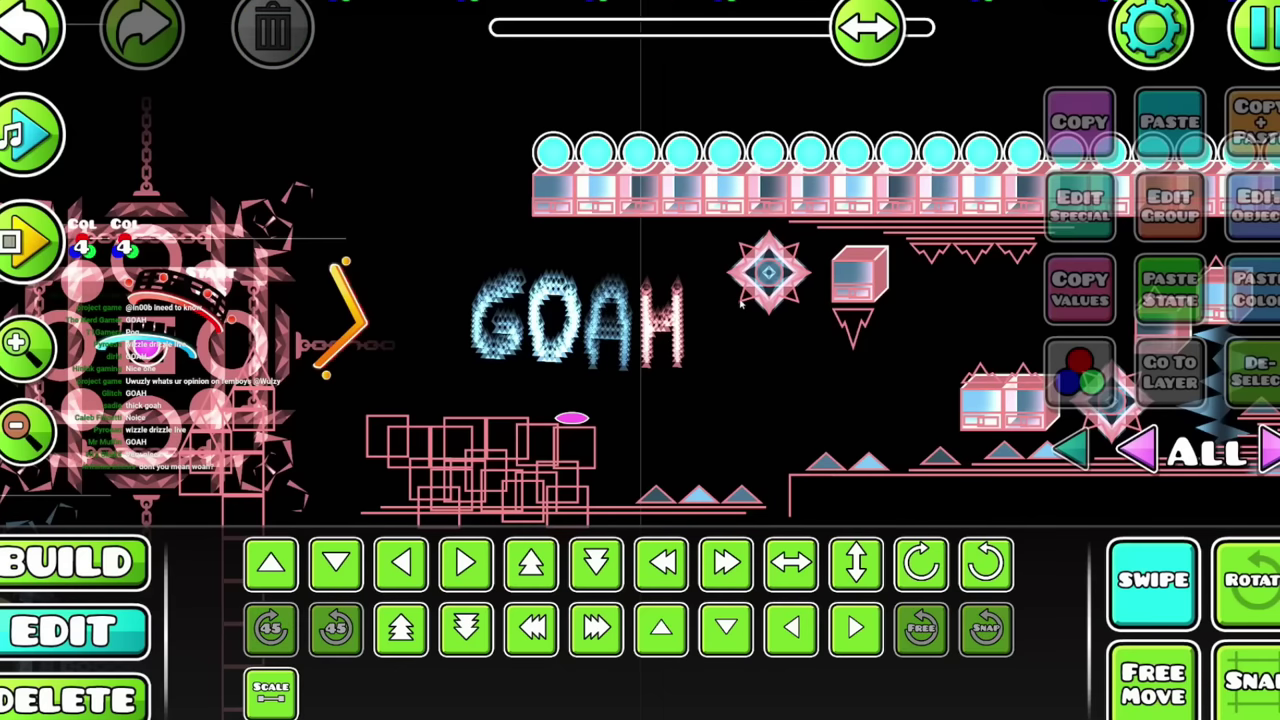
left_click(662, 320)
left_click(1215, 240)
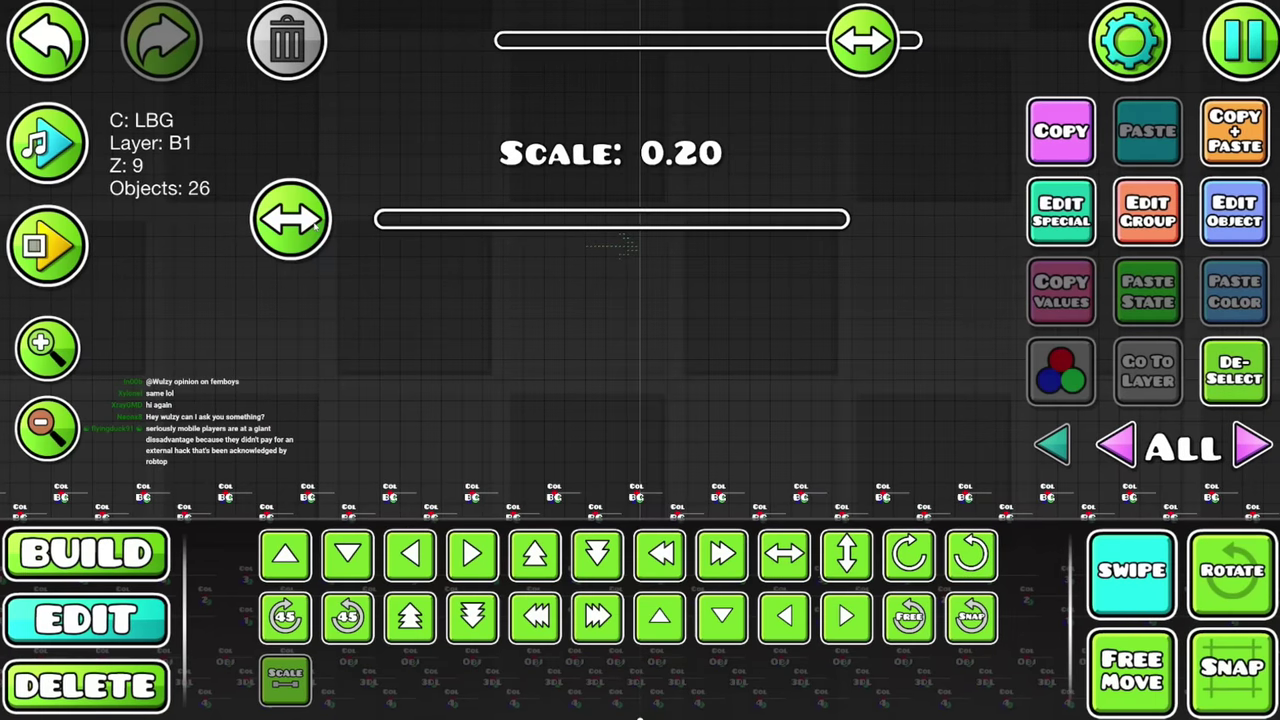
Use Absolute Scaling to enlarge the pieces of the small arrow built above the level
key("Tab")
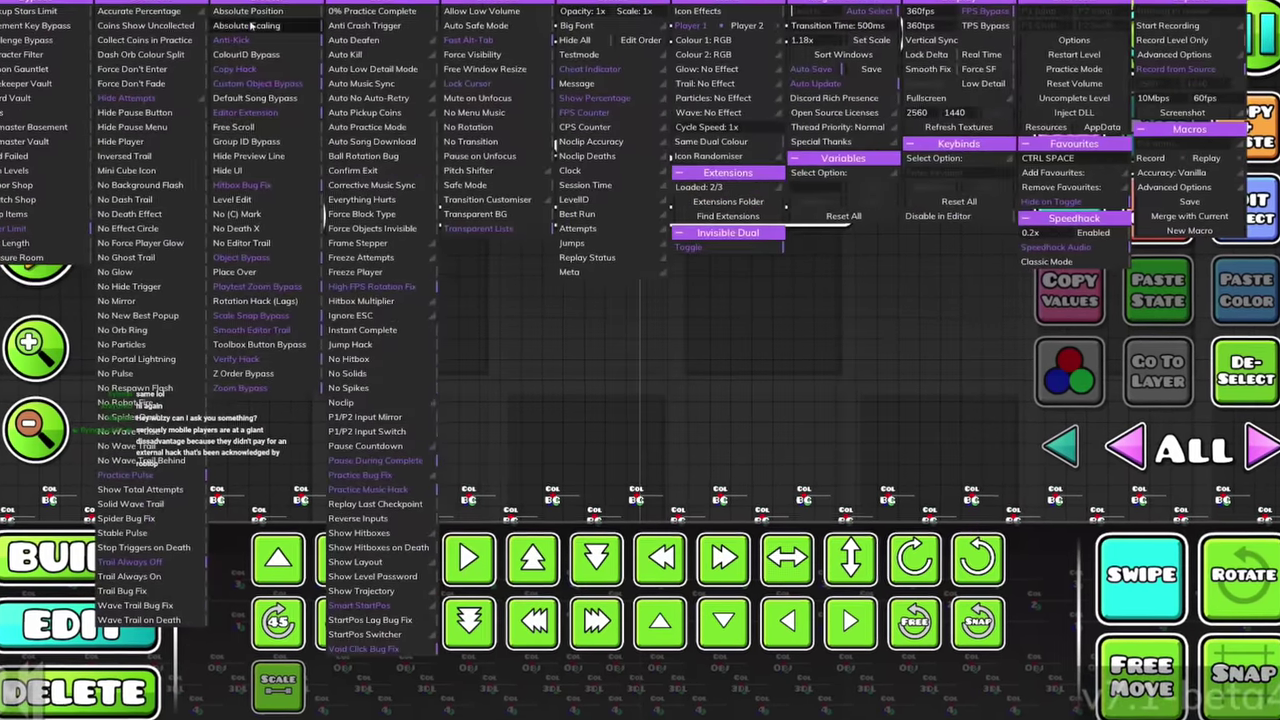
key("Tab")
left_click_drag(374, 212, 521, 232)
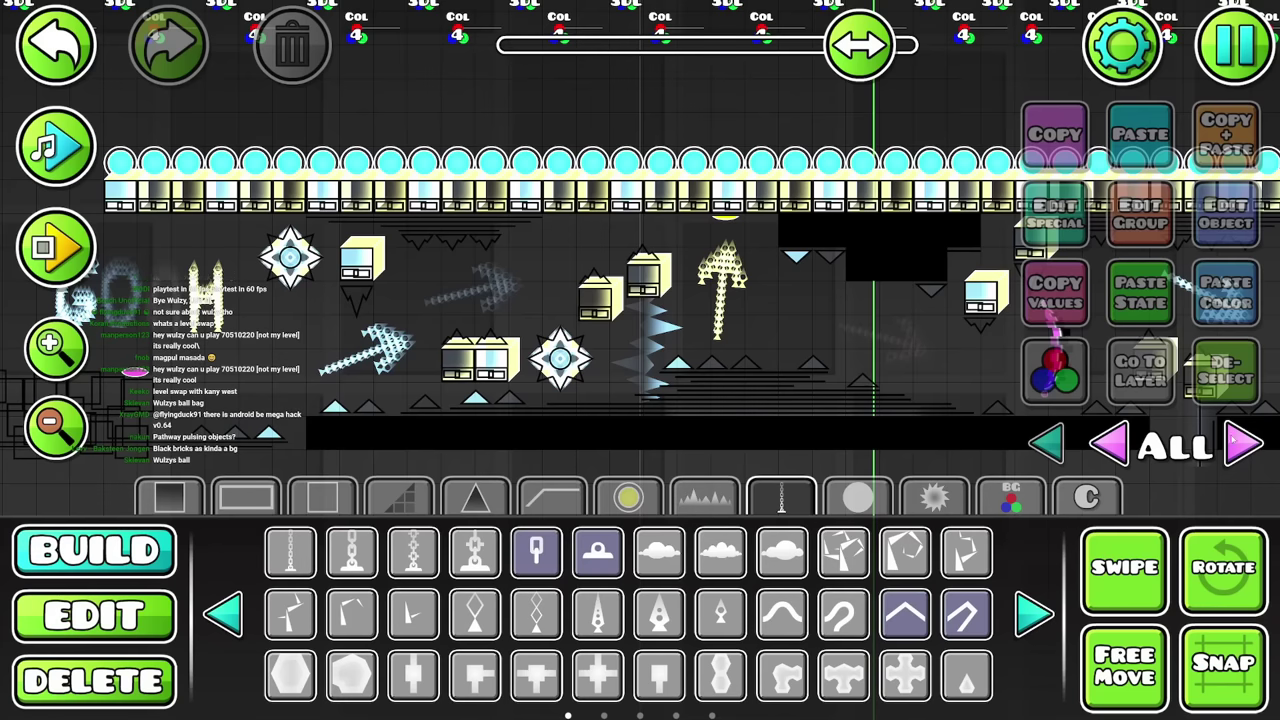
On editor layer 4, build a column of brick blocks behind the section between the stepped ceiling and the ground
left_click(1243, 445)
left_click(1243, 445)
left_click(1243, 445)
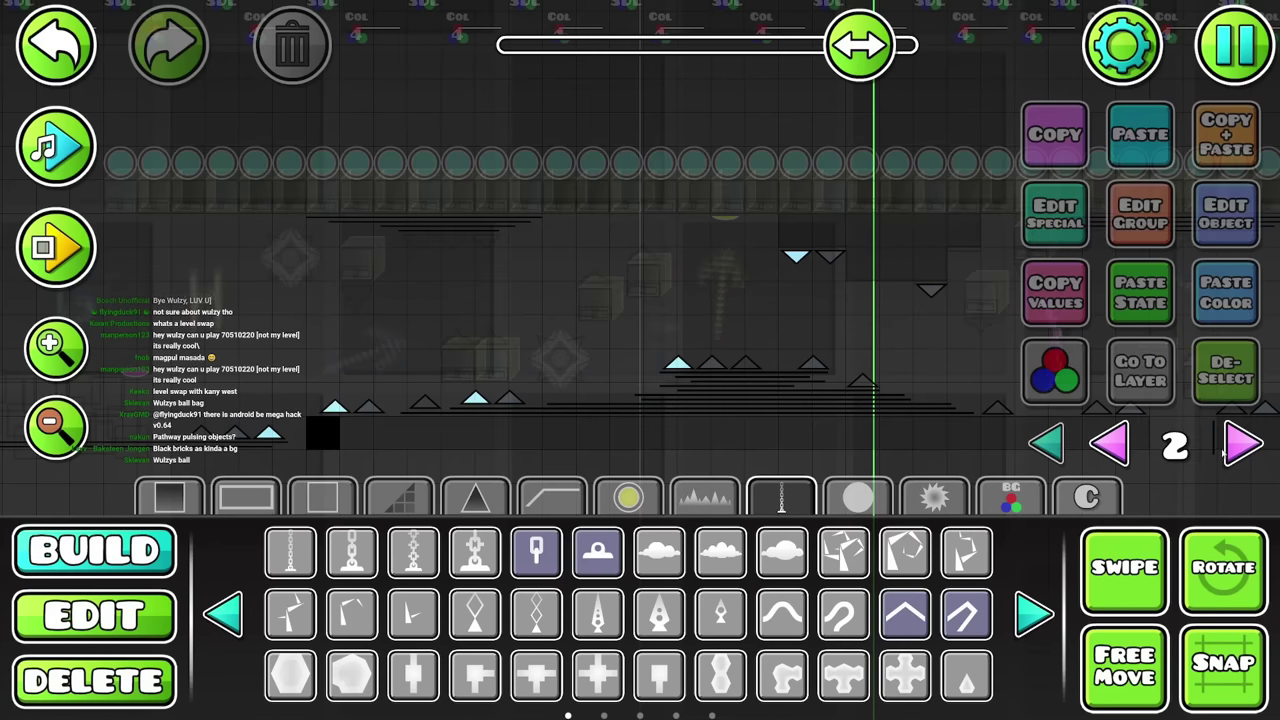
left_click(1243, 445)
left_click(1243, 445)
left_click(169, 497)
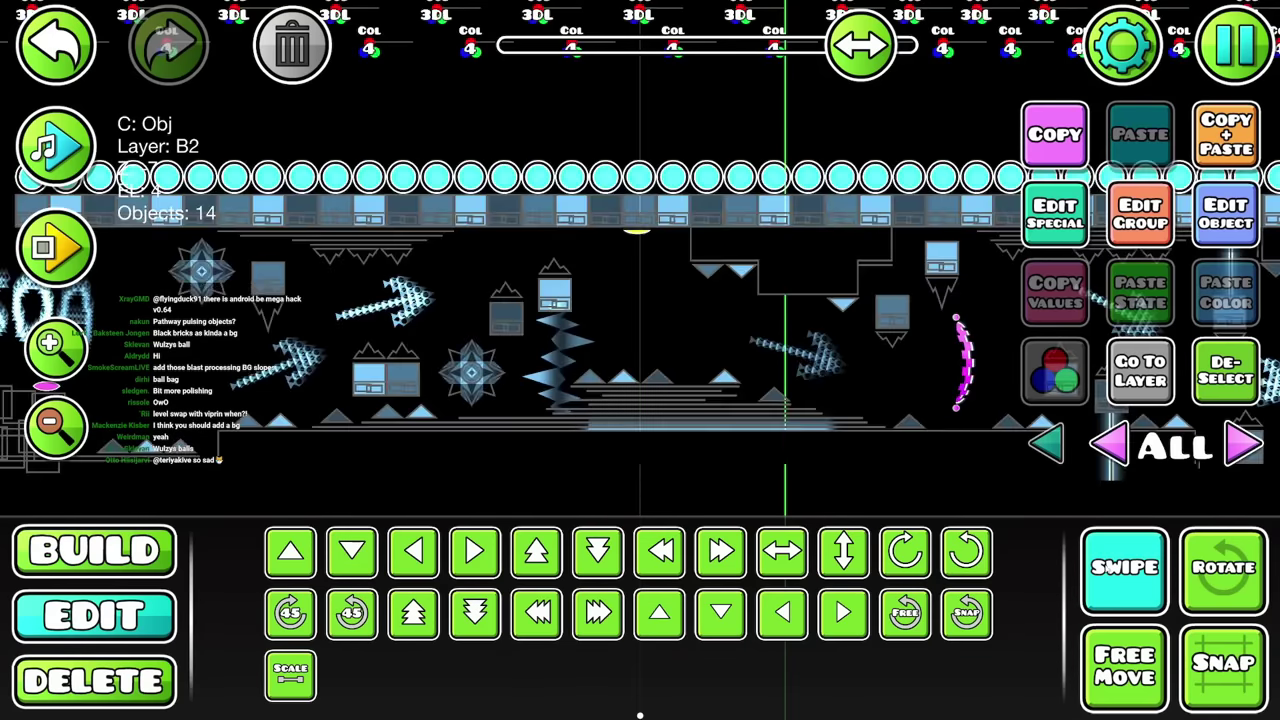
scroll(697, 451, "right", 5)
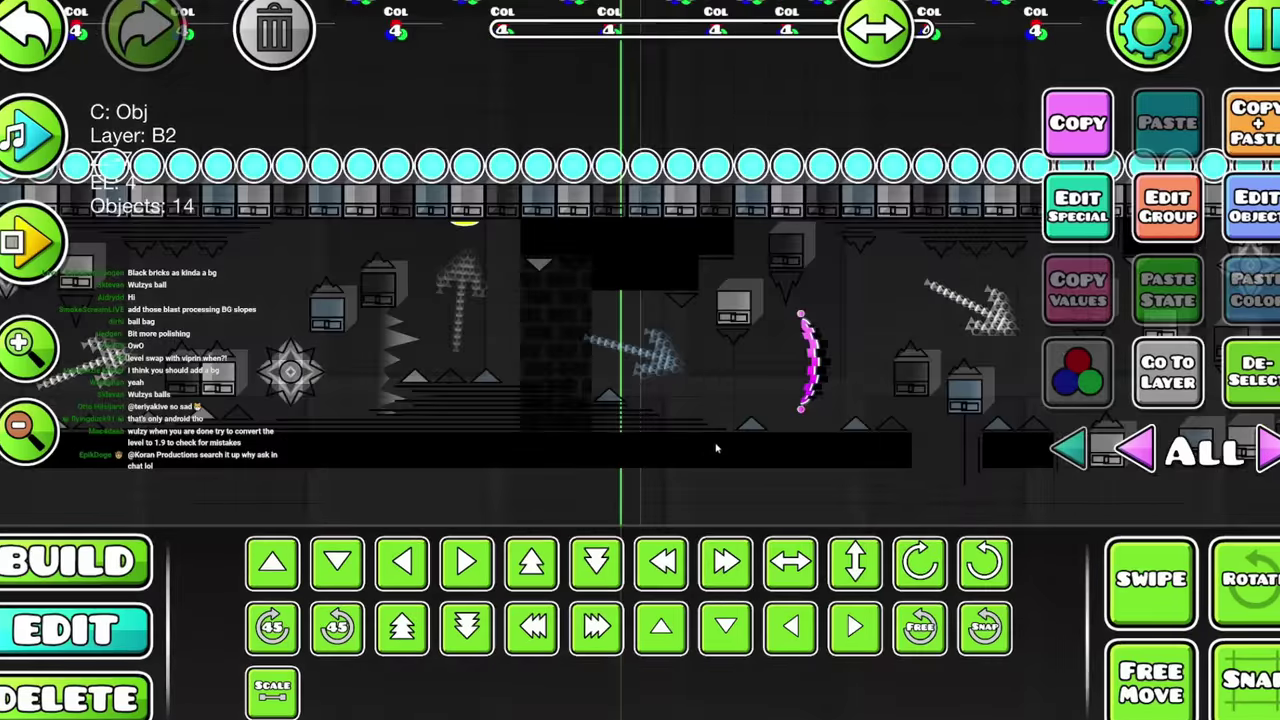